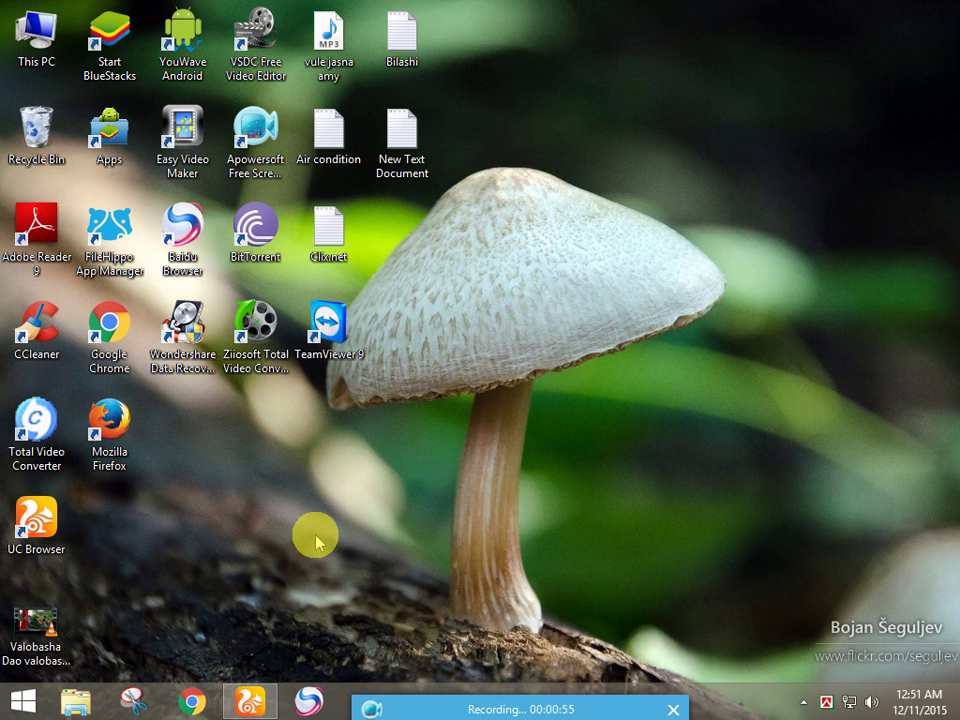
Open Baidu Browser and load the blog at ahtvlive.blogspot.com
{"action": "left_click", "coordinate": [312, 700]}
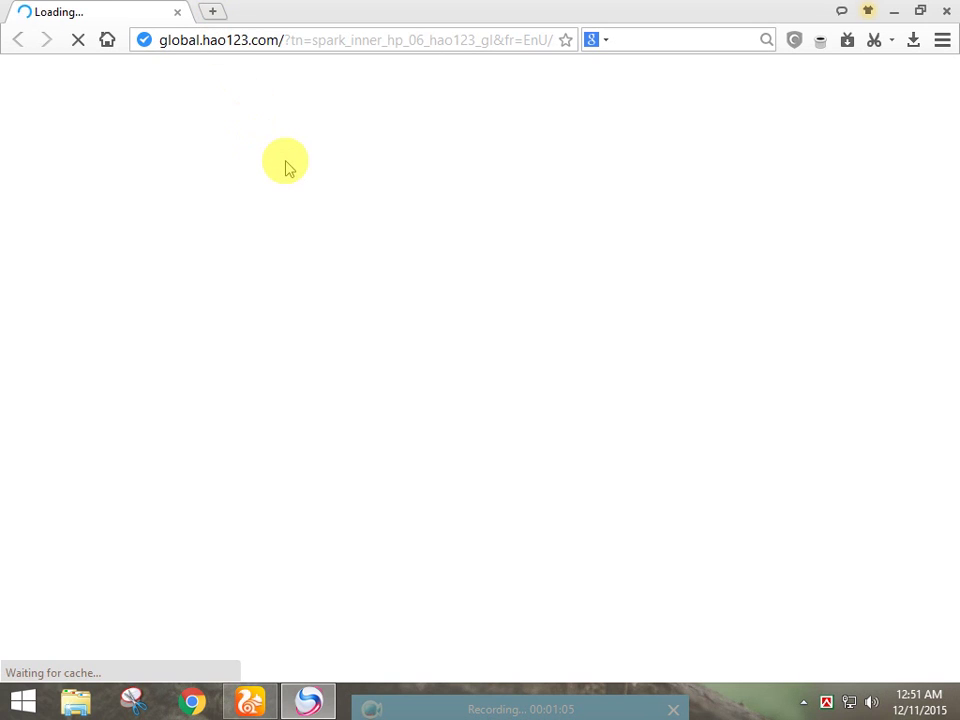
{"action": "left_click", "coordinate": [236, 40]}
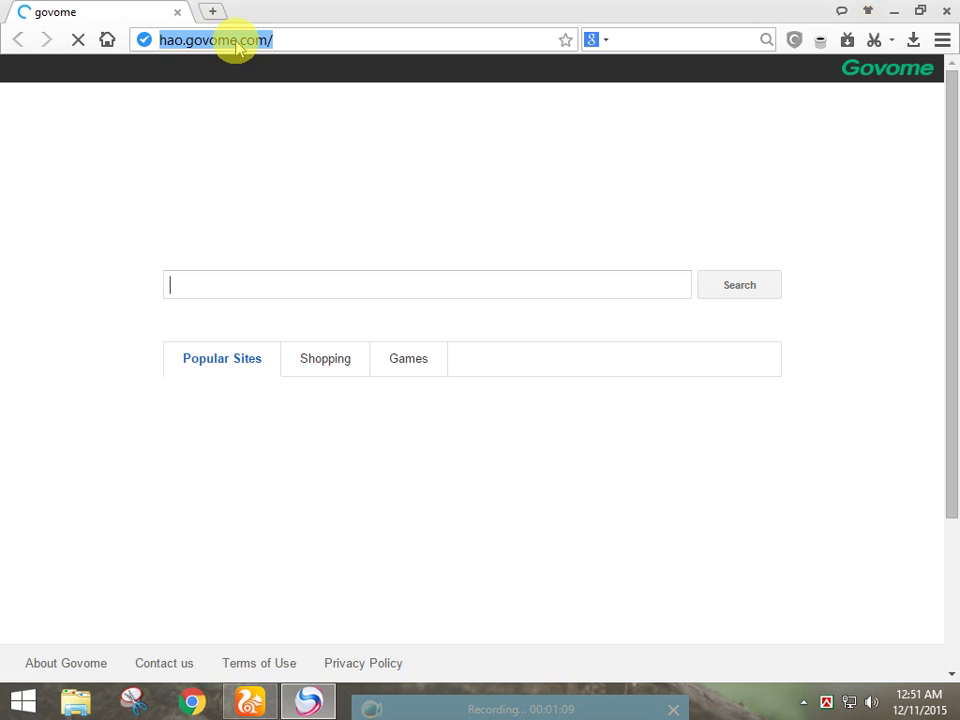
{"action": "type", "text": "aht"}
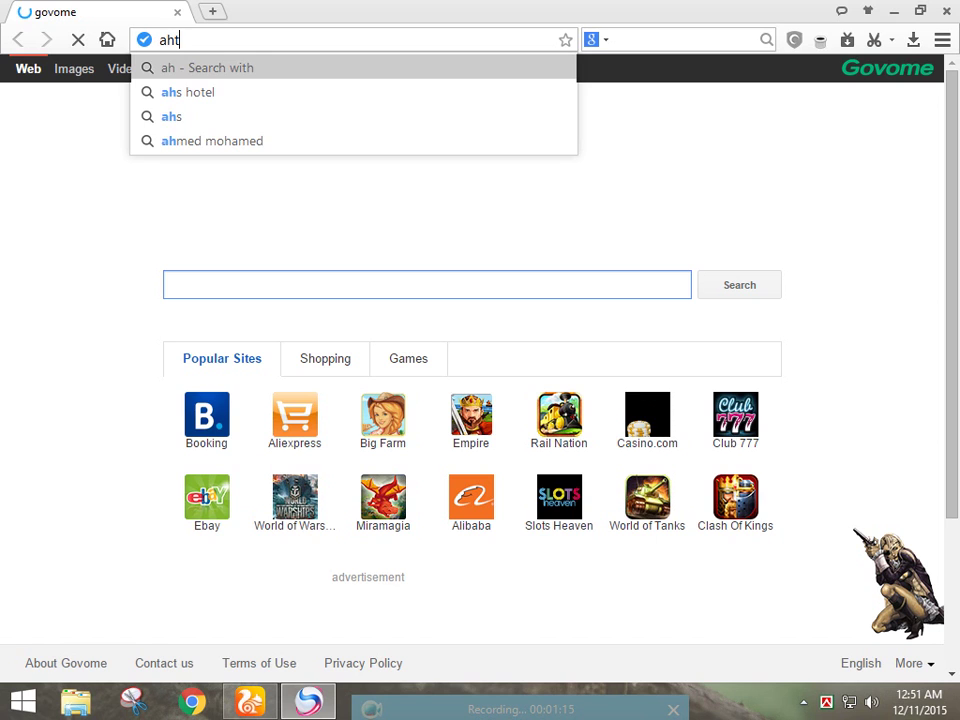
{"action": "type", "text": "vlive"}
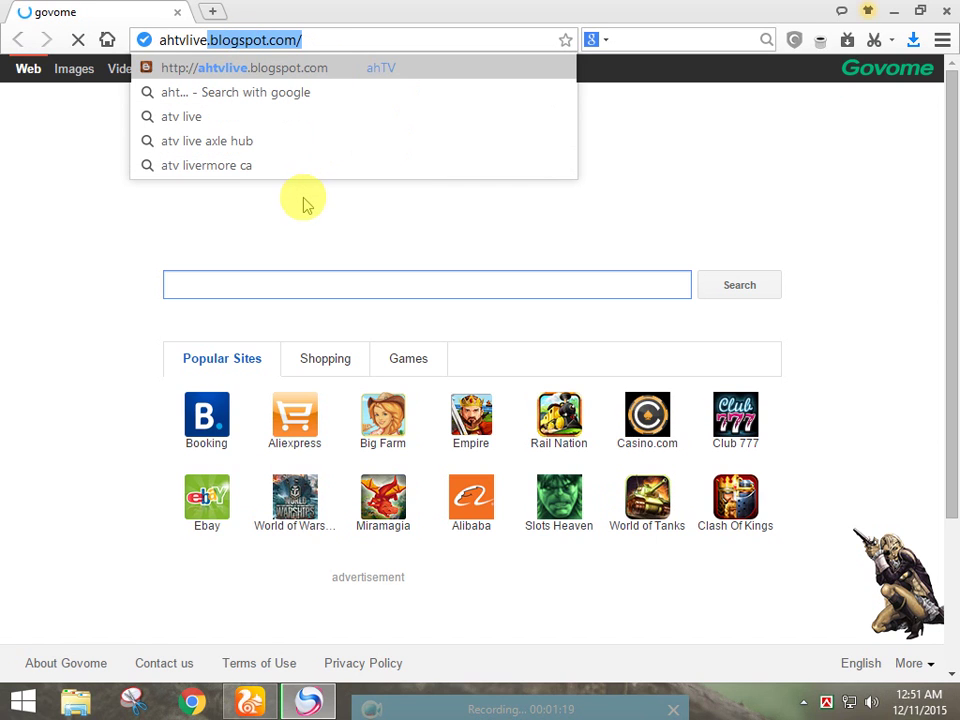
{"action": "left_click", "coordinate": [339, 38]}
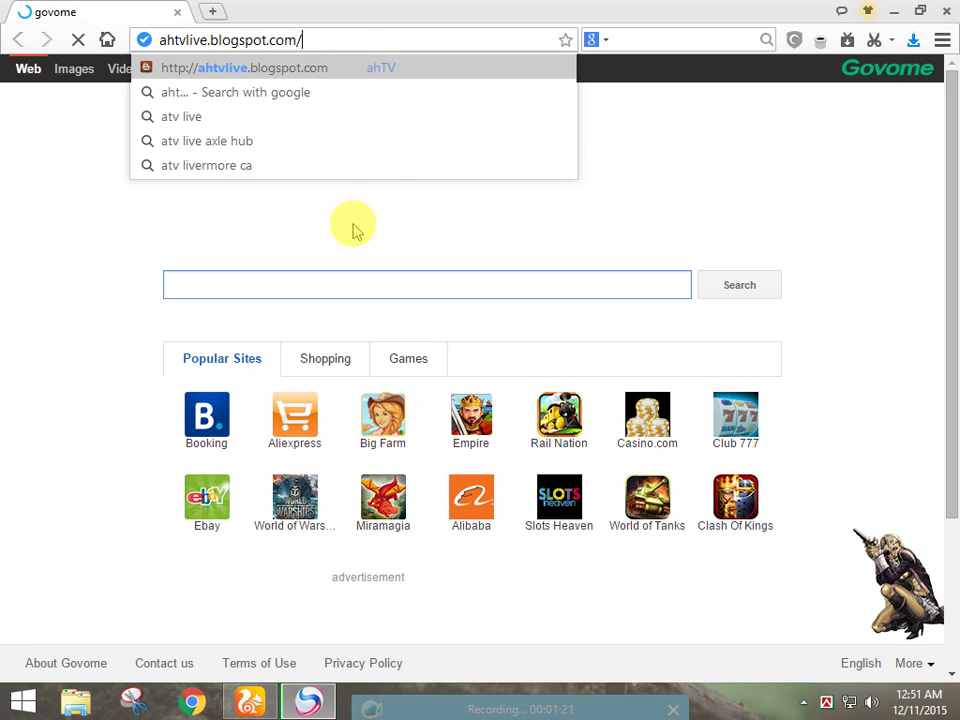
{"action": "key", "text": "Return"}
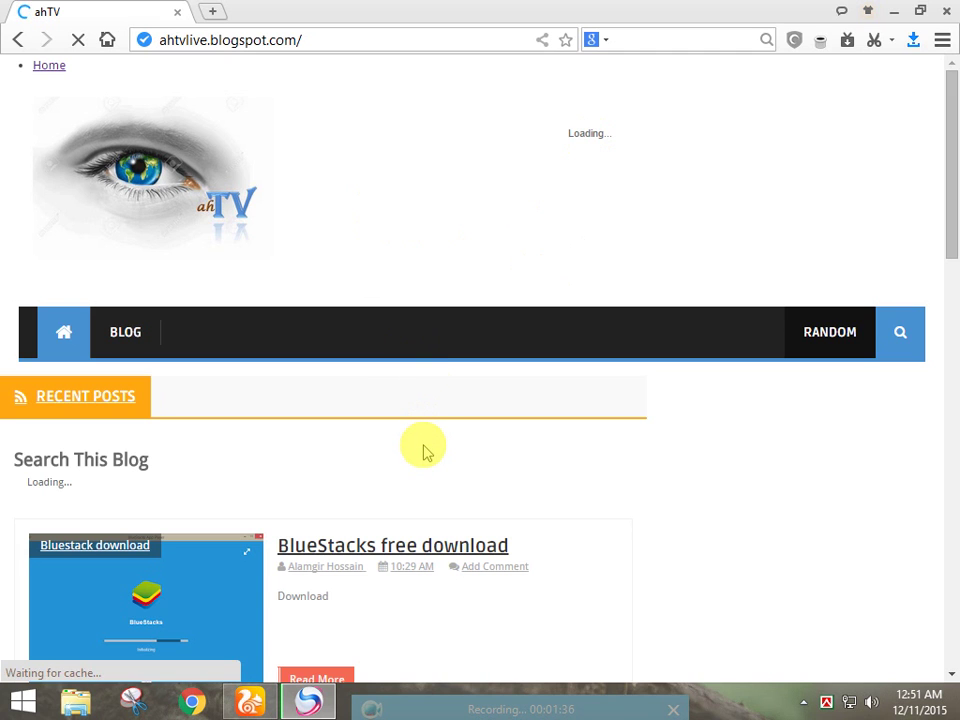
Open the "BlueStacks free download" post and download BlueStacks2-Installer_native.exe from its download link to the Downloads folder
{"action": "scroll", "coordinate": [423, 452], "scroll_direction": "down", "scroll_amount": 1}
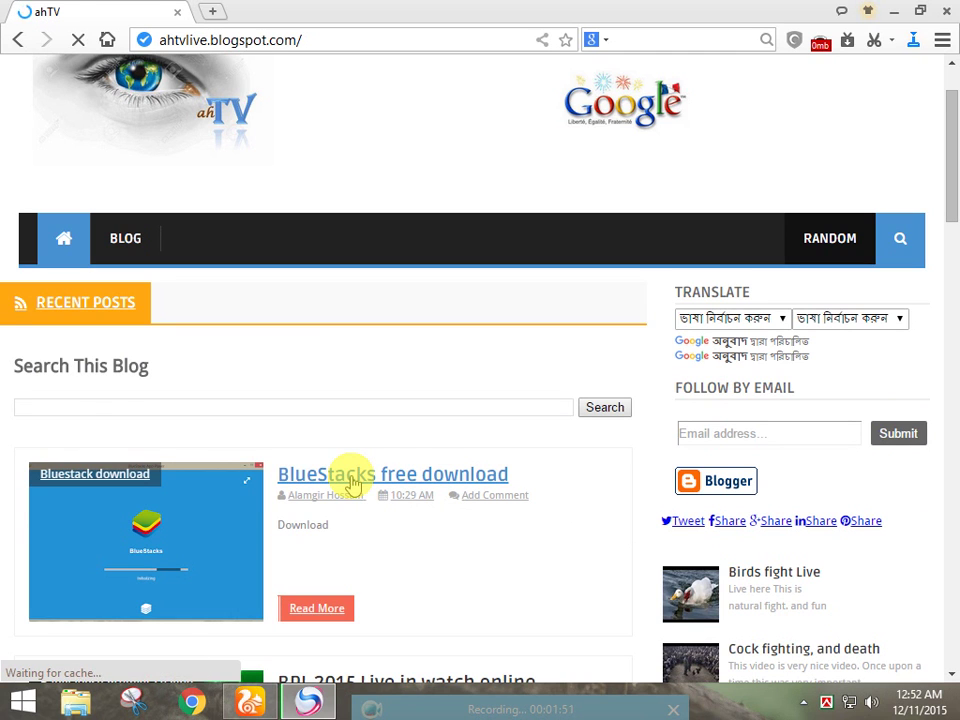
{"action": "left_click", "coordinate": [352, 484]}
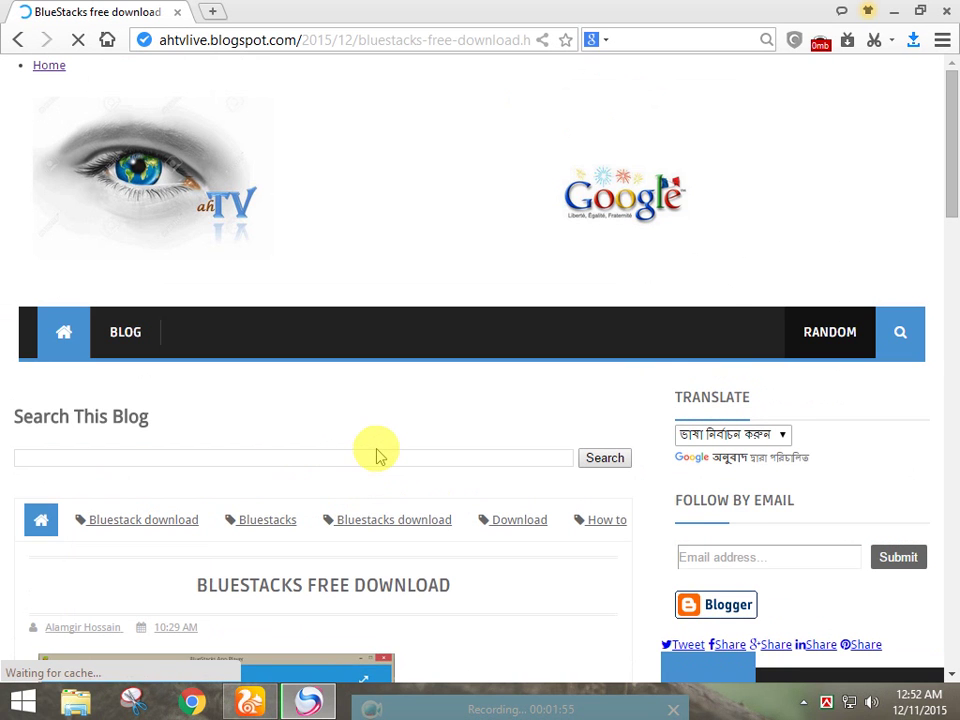
{"action": "scroll", "coordinate": [377, 452], "scroll_direction": "down", "scroll_amount": 3}
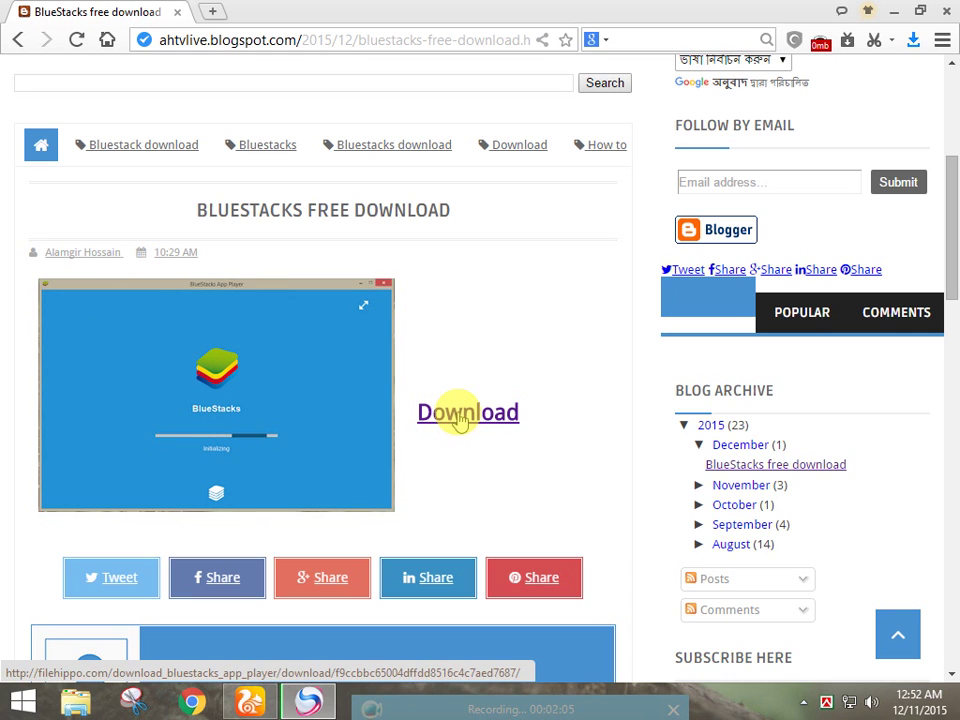
{"action": "left_click", "coordinate": [459, 418]}
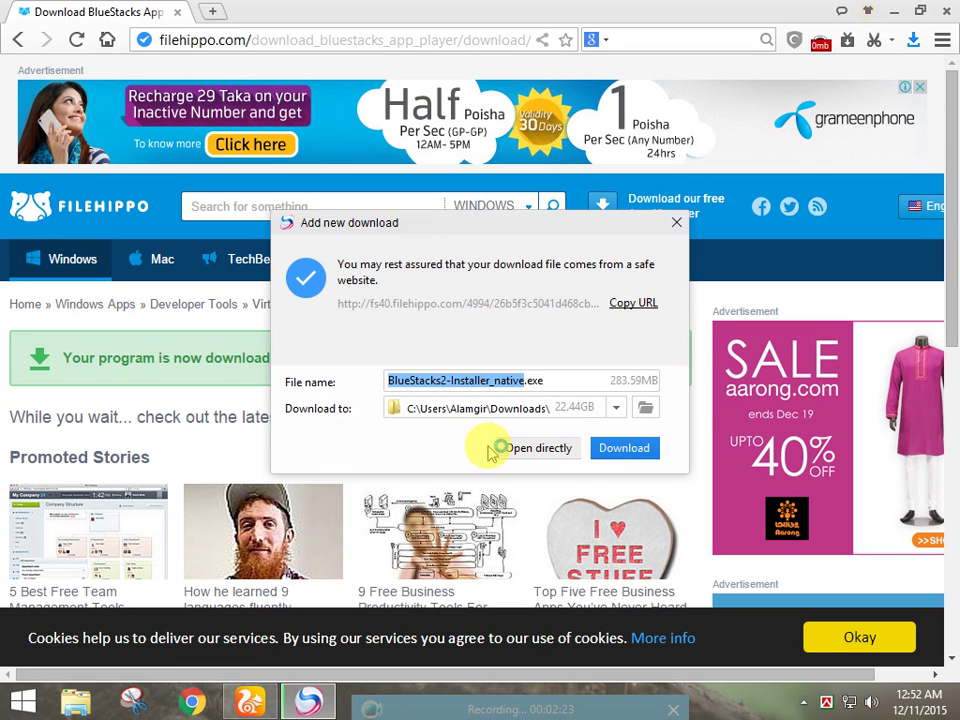
{"action": "left_click", "coordinate": [631, 450]}
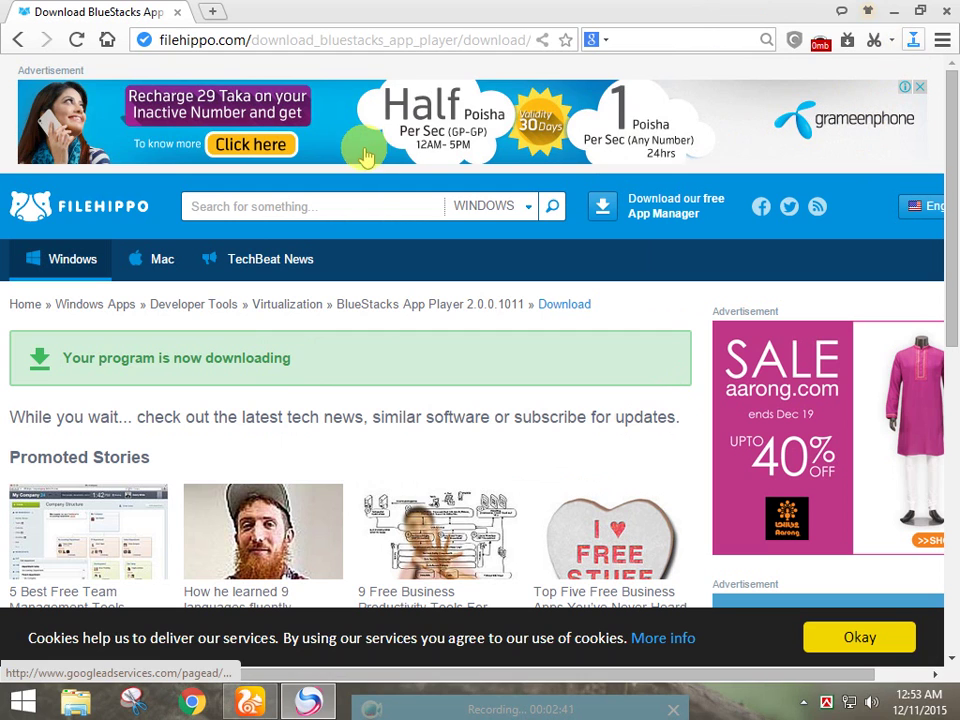
Check the progress of the BlueStacks installer download, and close the open tabs and the browser
{"action": "left_click", "coordinate": [914, 42]}
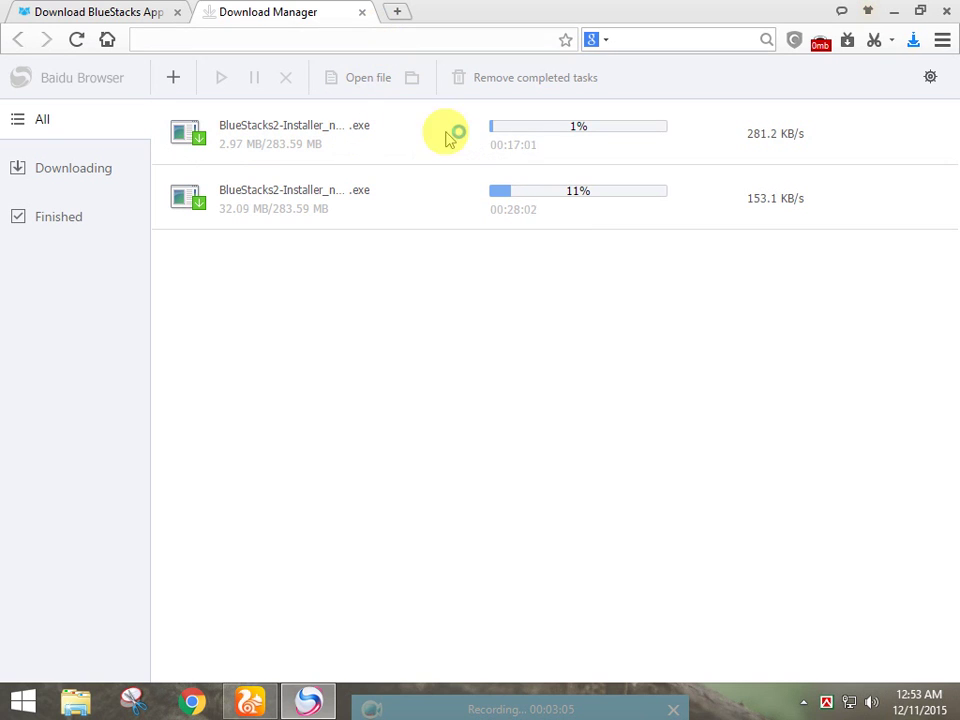
{"action": "left_click", "coordinate": [363, 13]}
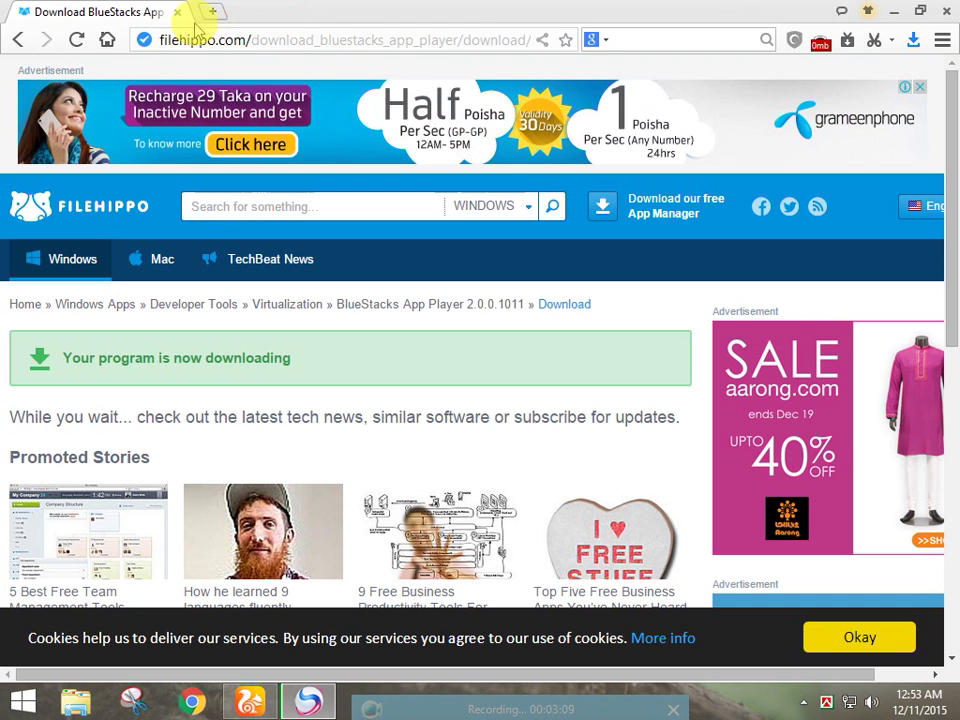
{"action": "left_click", "coordinate": [178, 13]}
{"action": "left_click", "coordinate": [178, 13]}
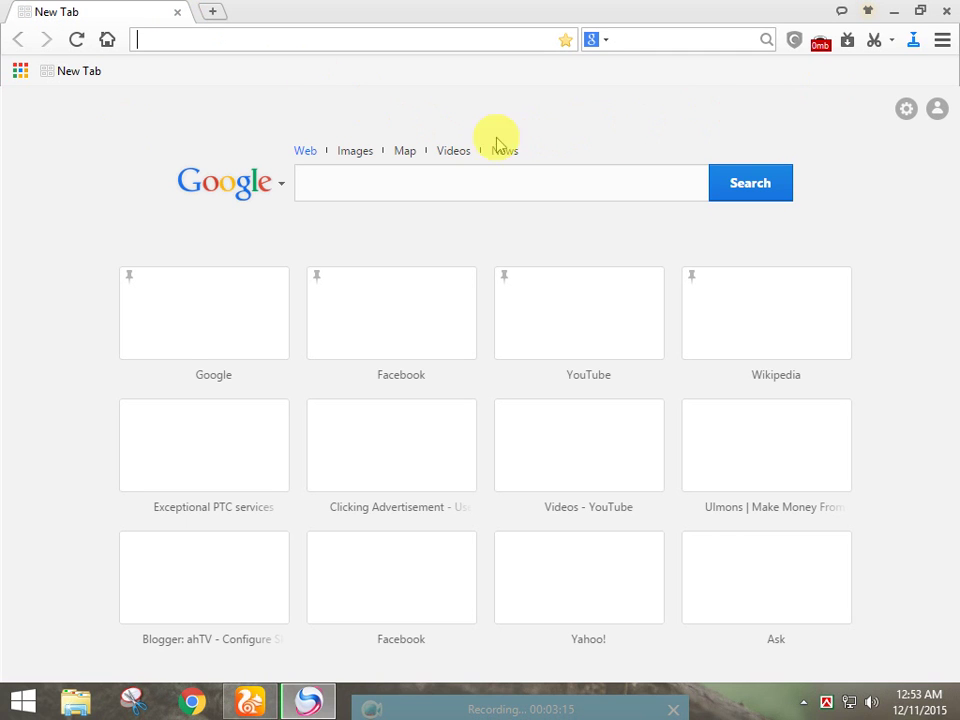
{"action": "left_click", "coordinate": [946, 12]}
{"action": "left_click", "coordinate": [566, 387]}
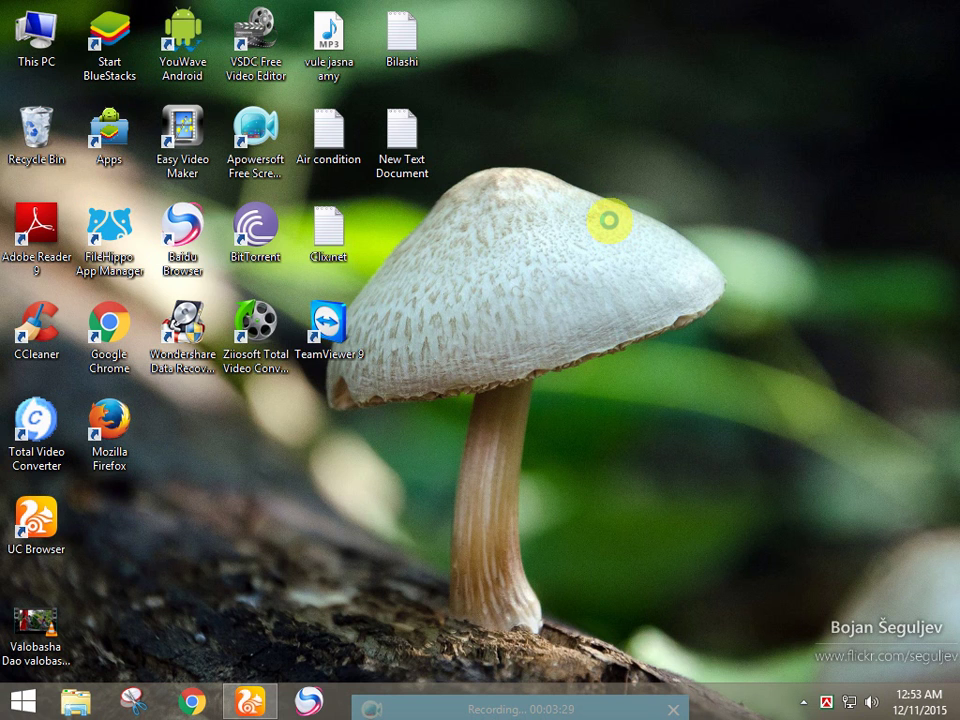
Refresh the Windows desktop twice
{"action": "right_click", "coordinate": [538, 172]}
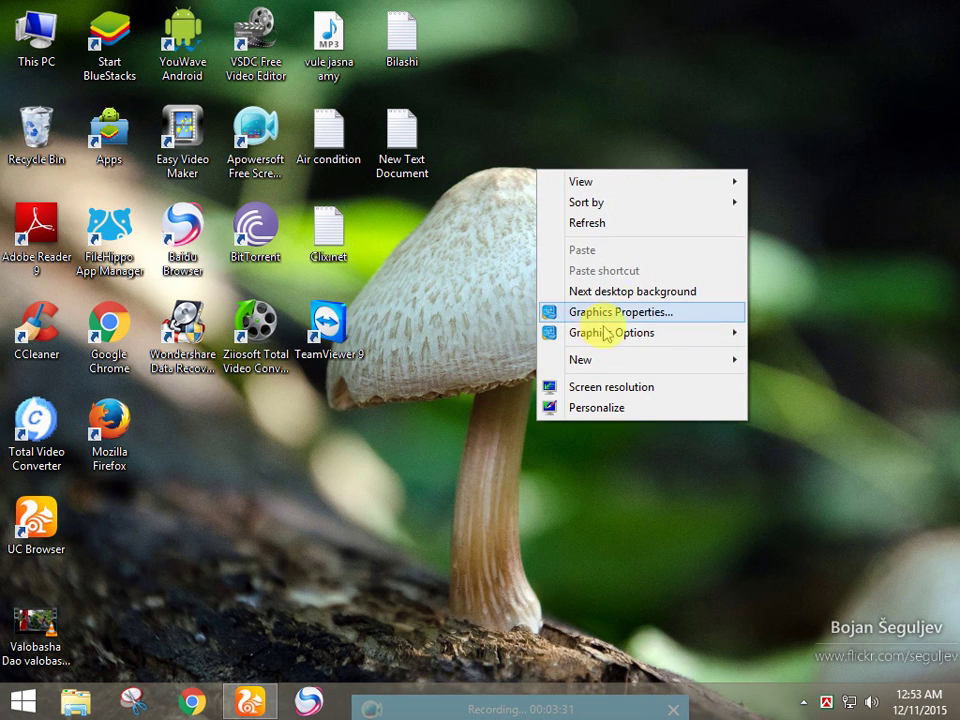
{"action": "left_click", "coordinate": [608, 223]}
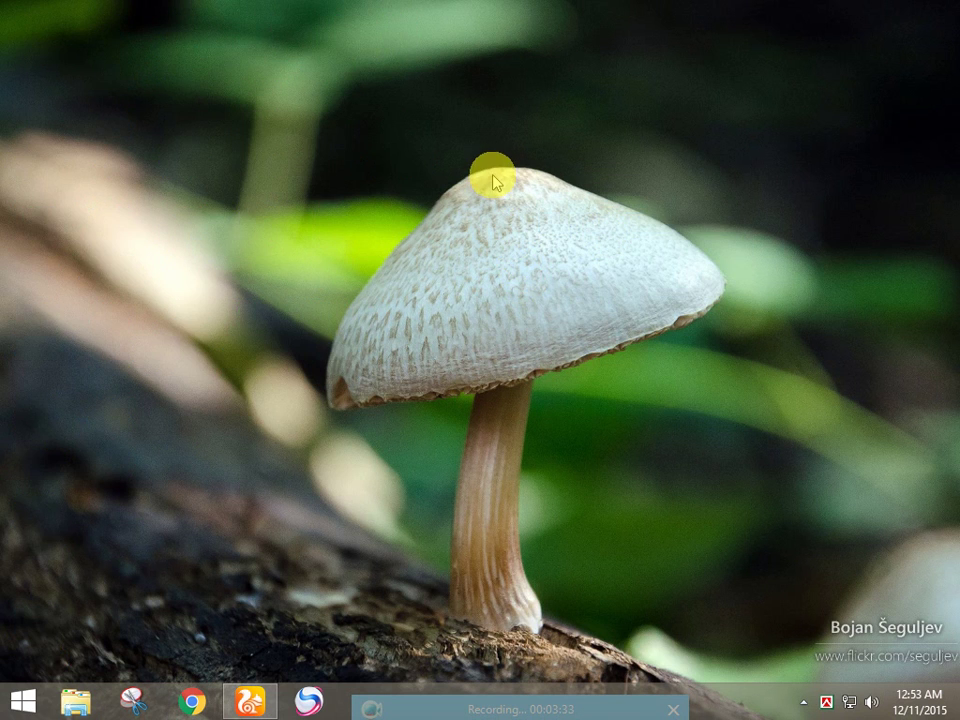
{"action": "right_click", "coordinate": [493, 177]}
{"action": "left_click", "coordinate": [558, 226]}
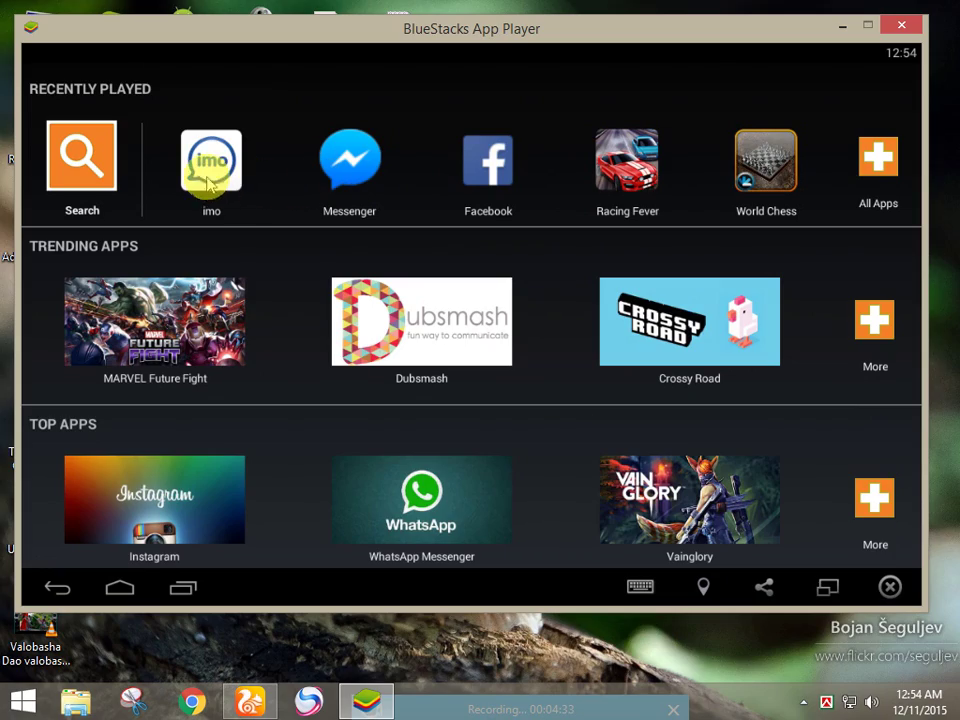
Look through the app categories on the BlueStacks home screen and the full list of installed apps, and return home
{"action": "scroll", "coordinate": [443, 313], "scroll_direction": "down", "scroll_amount": 15}
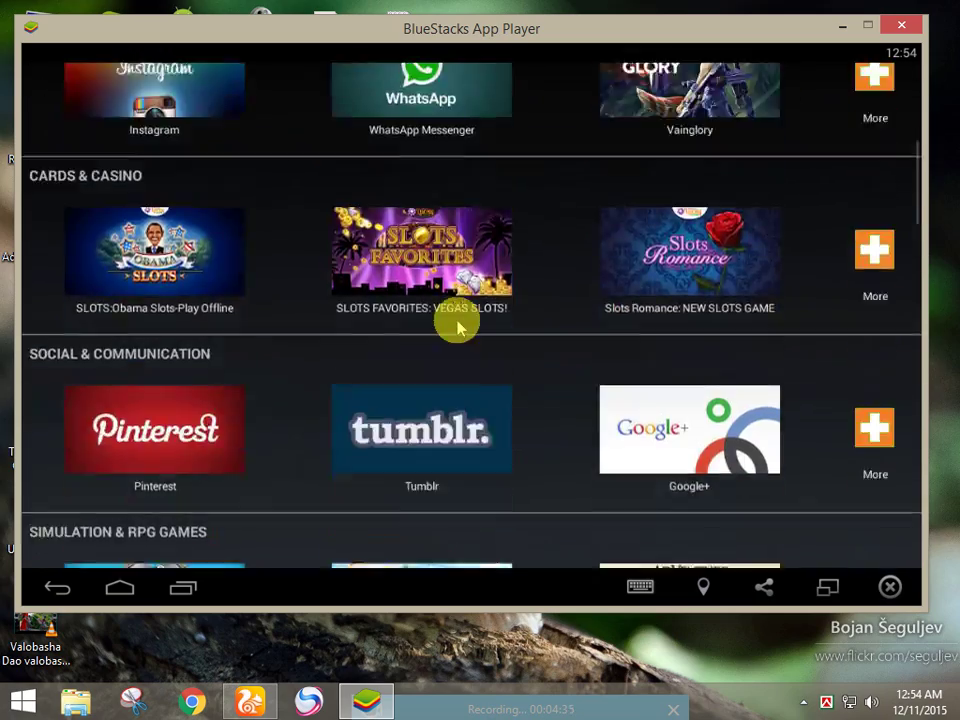
{"action": "scroll", "coordinate": [458, 322], "scroll_direction": "up", "scroll_amount": 15}
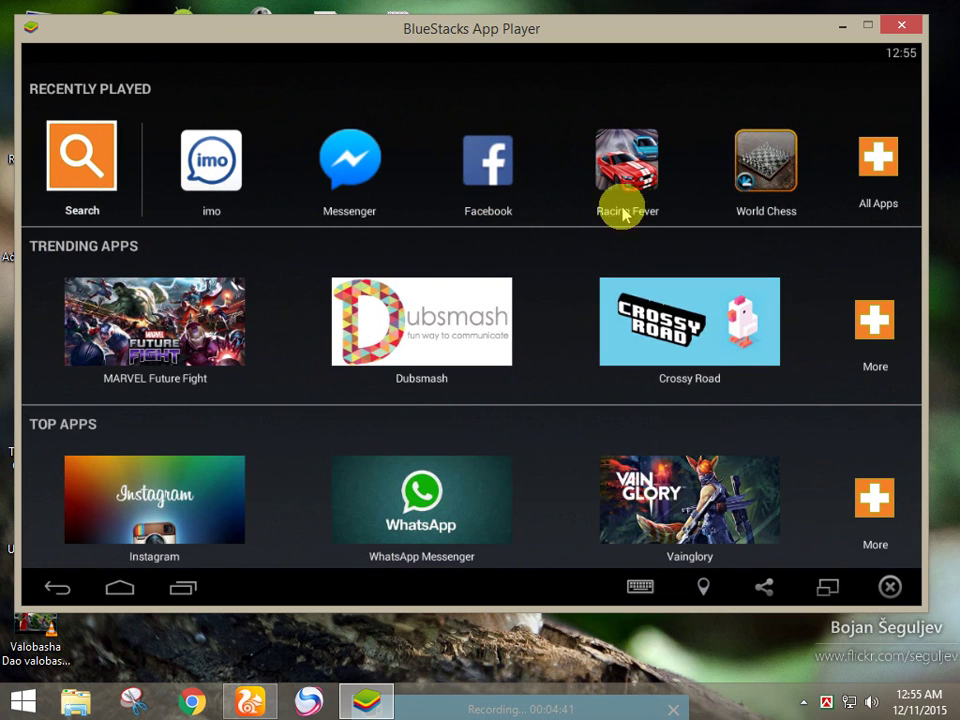
{"action": "left_click", "coordinate": [879, 160]}
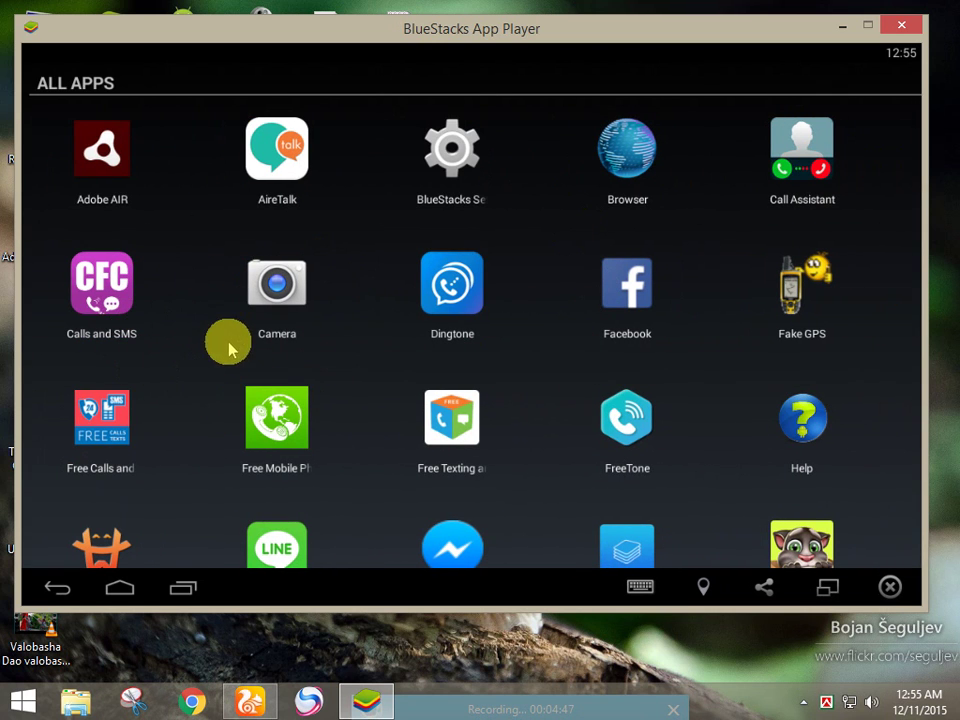
{"action": "scroll", "coordinate": [290, 330], "scroll_direction": "down", "scroll_amount": 2}
{"action": "scroll", "coordinate": [355, 360], "scroll_direction": "down", "scroll_amount": 2}
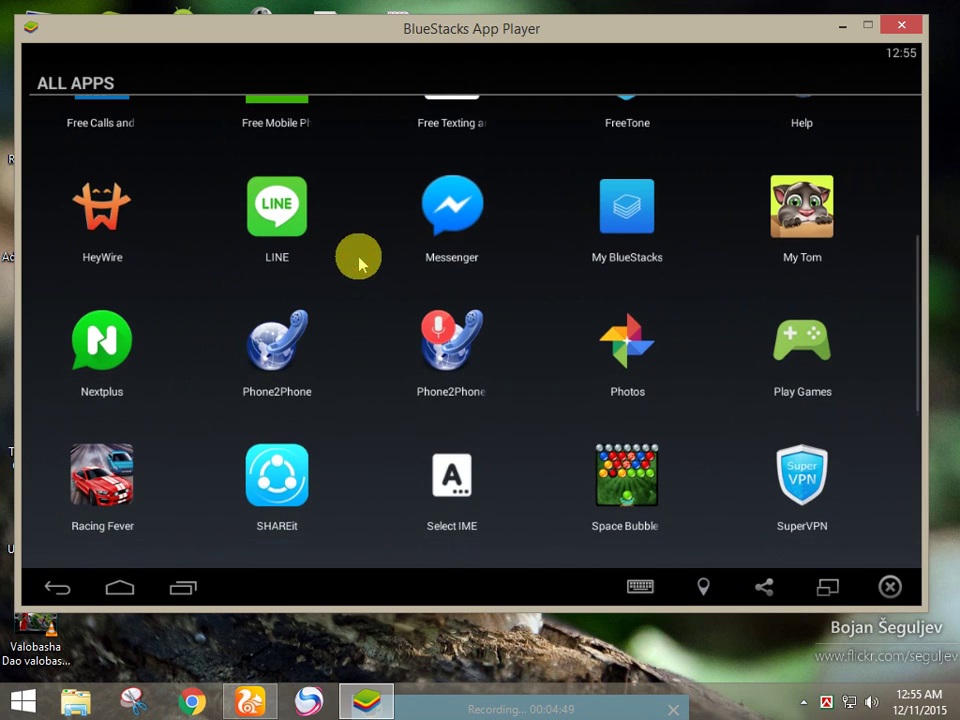
{"action": "left_click_drag", "start_coordinate": [311, 514], "coordinate": [381, 294]}
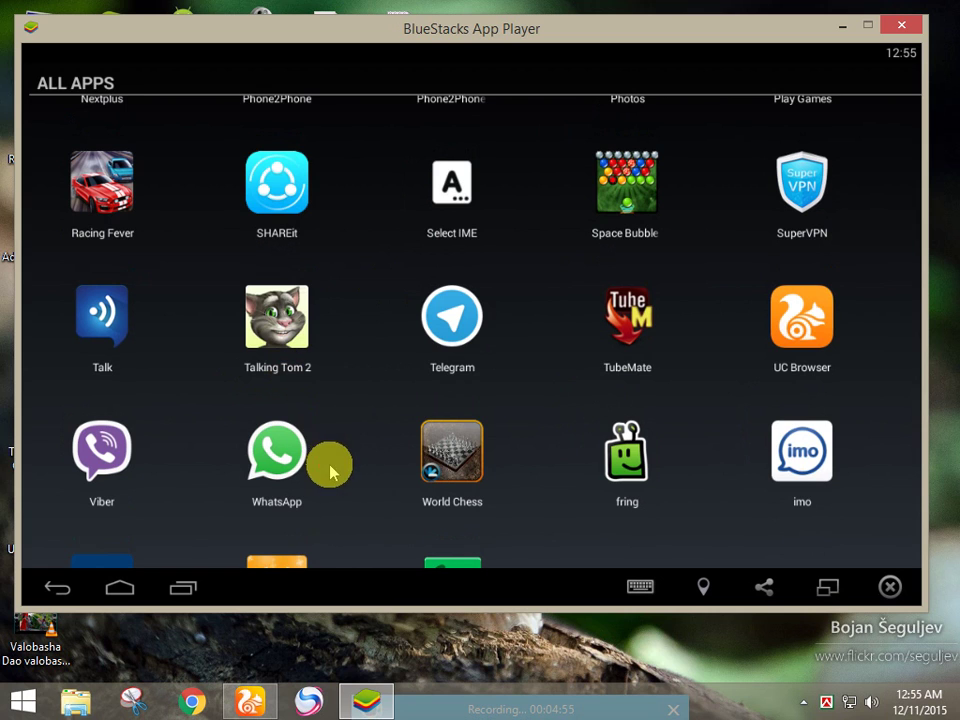
{"action": "left_click_drag", "start_coordinate": [328, 461], "coordinate": [317, 371]}
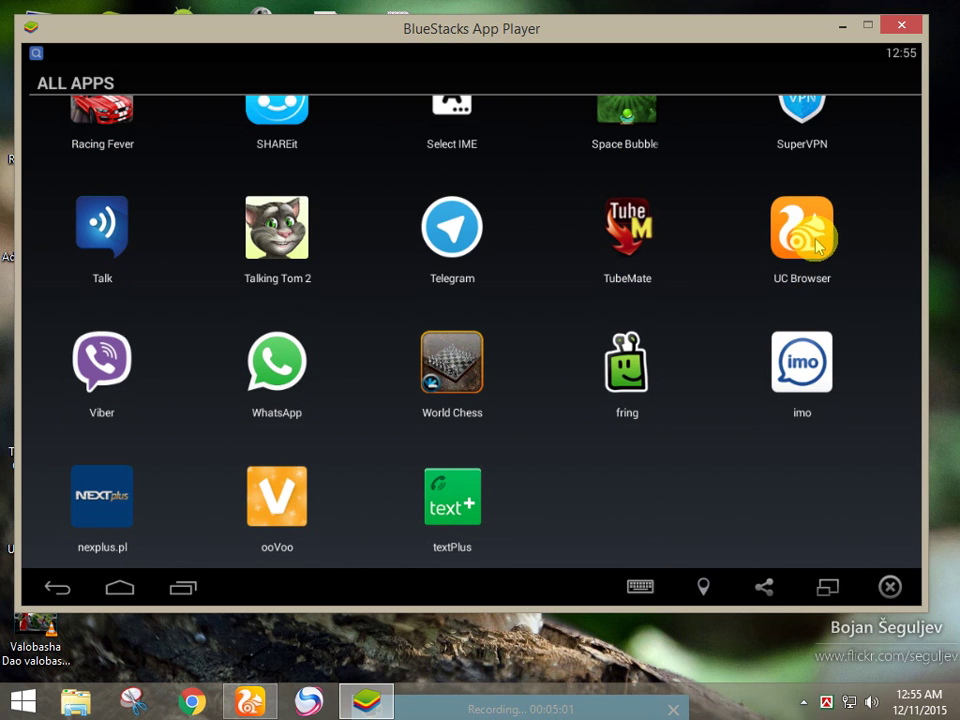
{"action": "left_click_drag", "start_coordinate": [692, 189], "coordinate": [686, 416]}
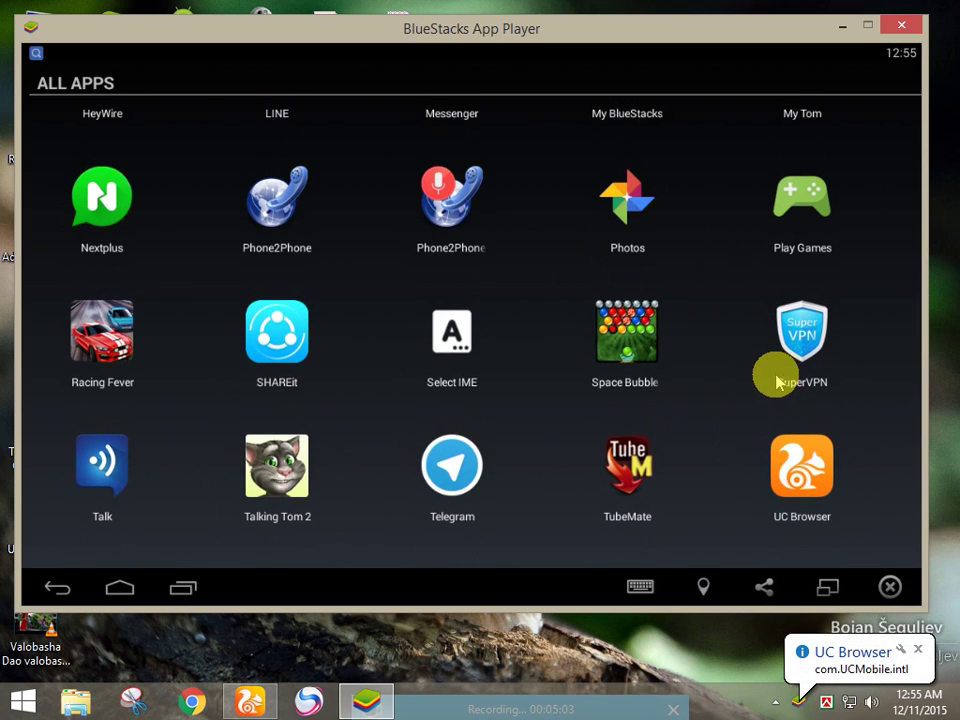
{"action": "left_click_drag", "start_coordinate": [733, 296], "coordinate": [707, 497]}
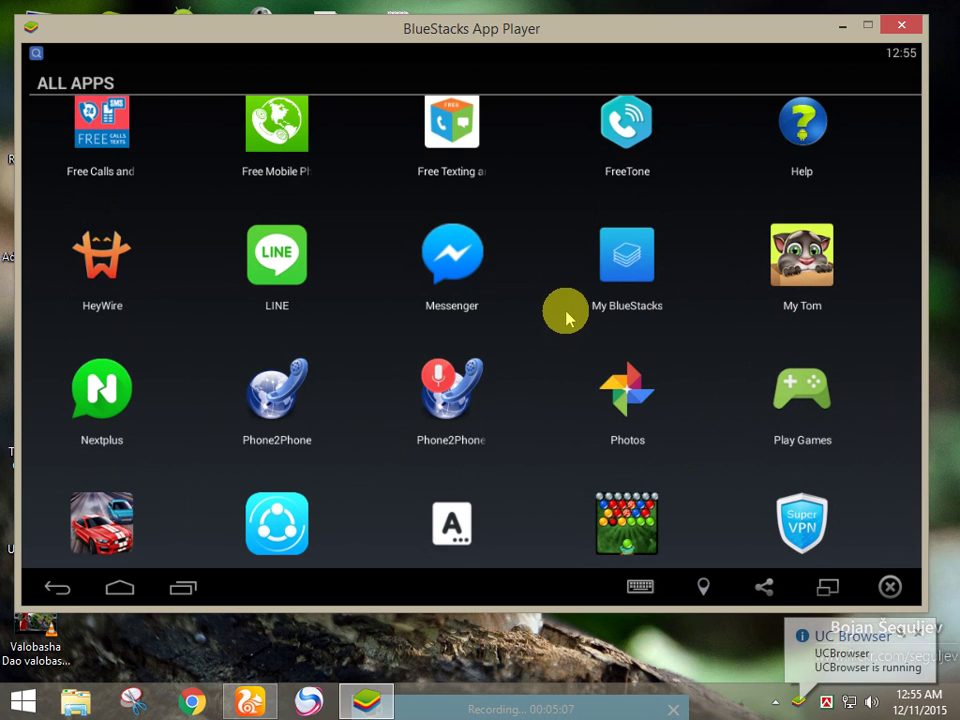
{"action": "left_click_drag", "start_coordinate": [546, 246], "coordinate": [530, 390]}
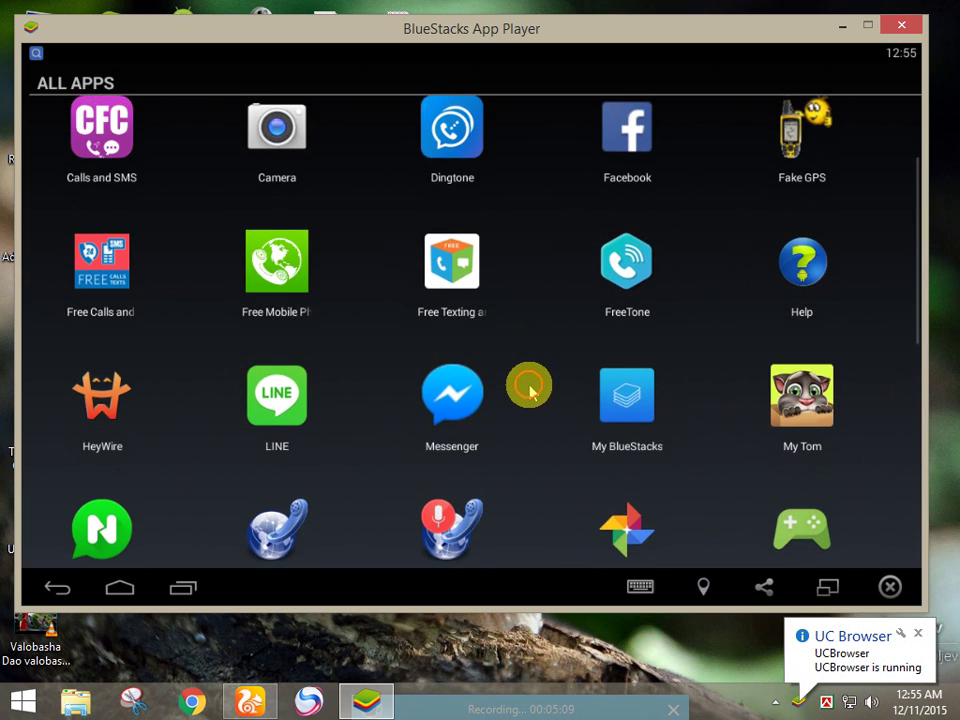
{"action": "left_click_drag", "start_coordinate": [546, 204], "coordinate": [540, 339]}
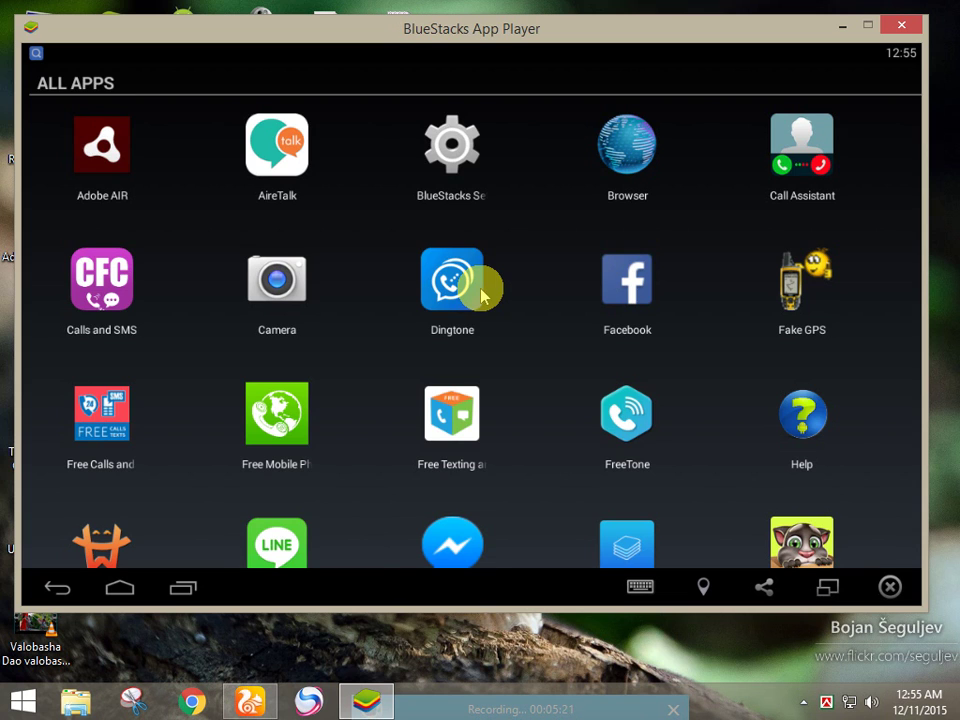
{"action": "key", "text": "Escape"}
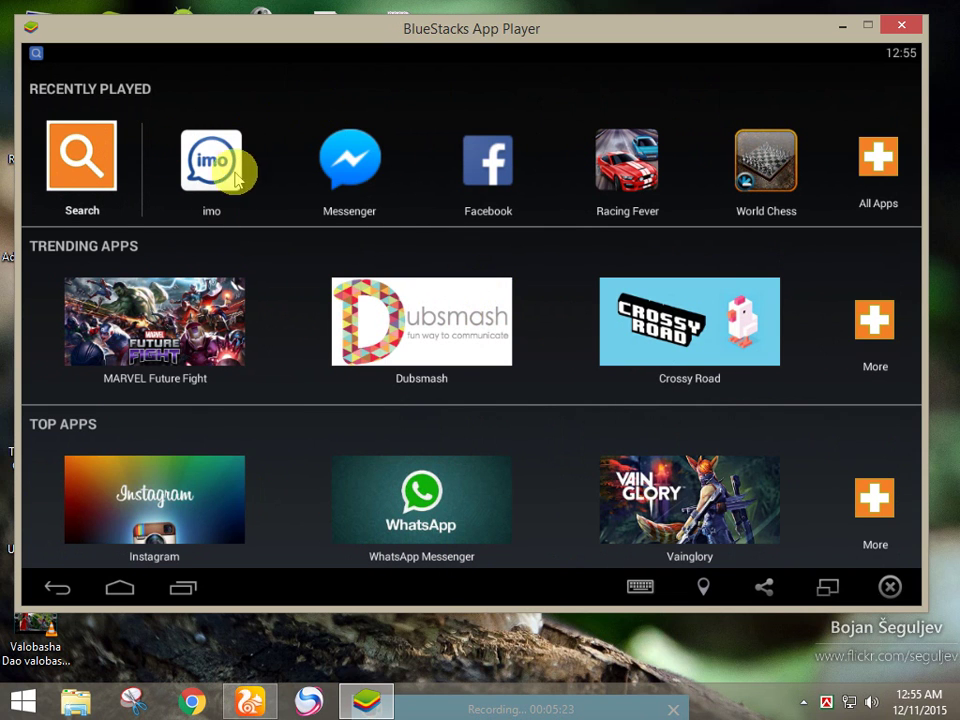
Open the BlueStacks app search and enter "whatsapp" as the search term
{"action": "left_click", "coordinate": [80, 189]}
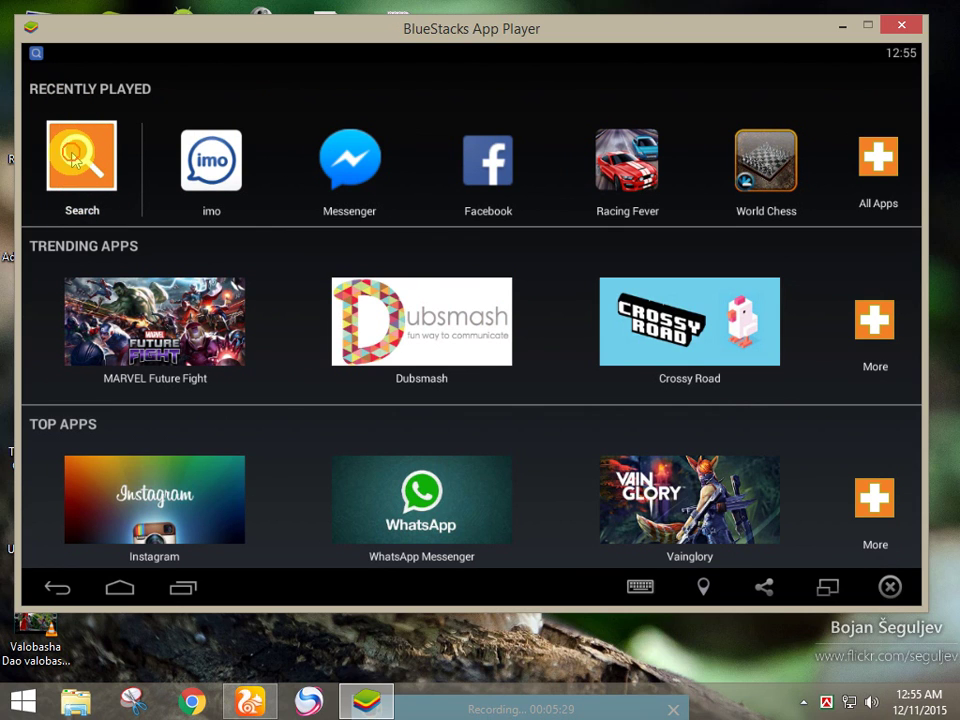
{"action": "left_click", "coordinate": [75, 160]}
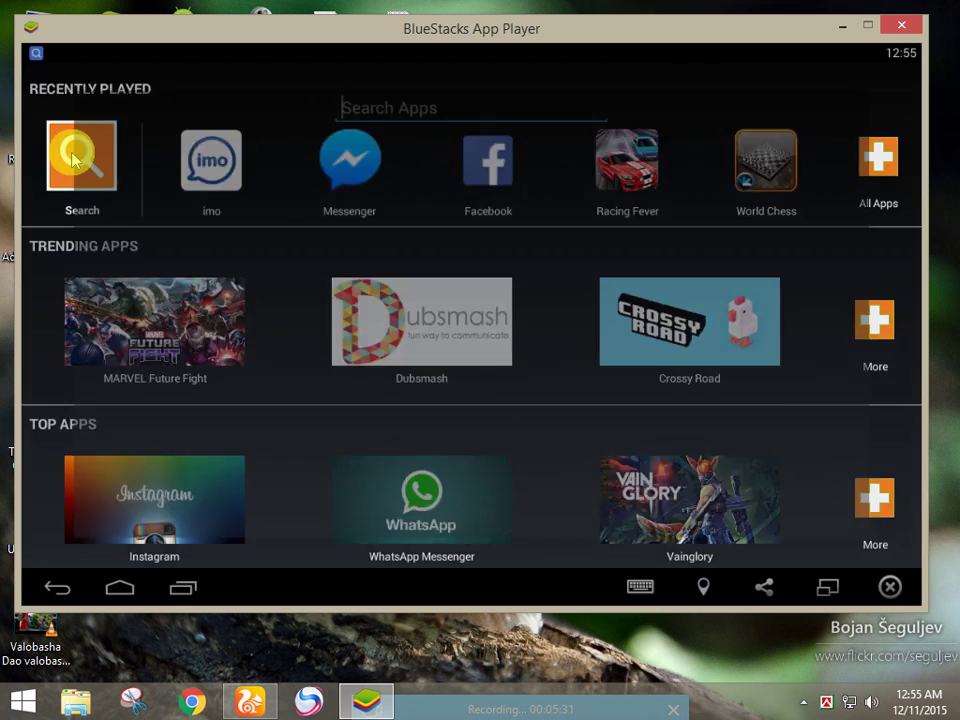
{"action": "left_click", "coordinate": [414, 88]}
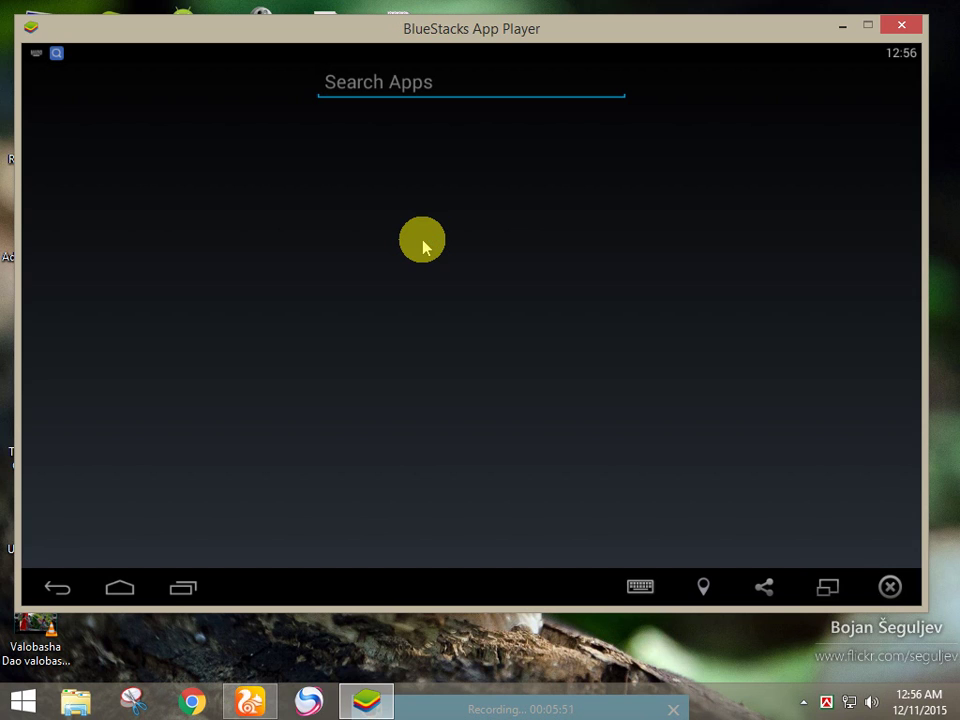
{"action": "type", "text": "wh"}
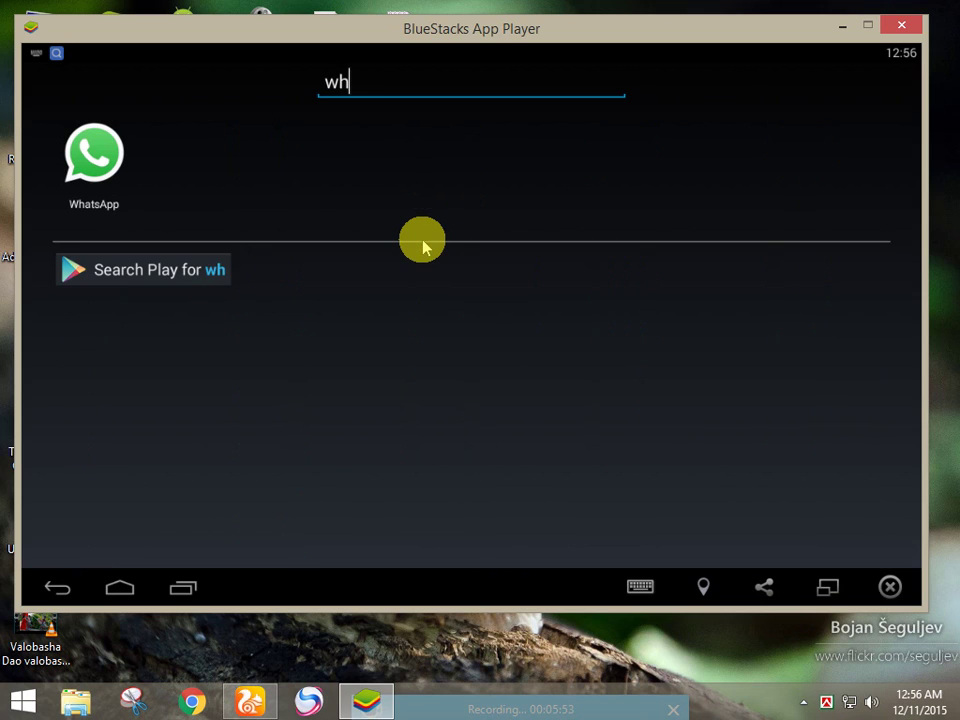
{"action": "type", "text": "ats"}
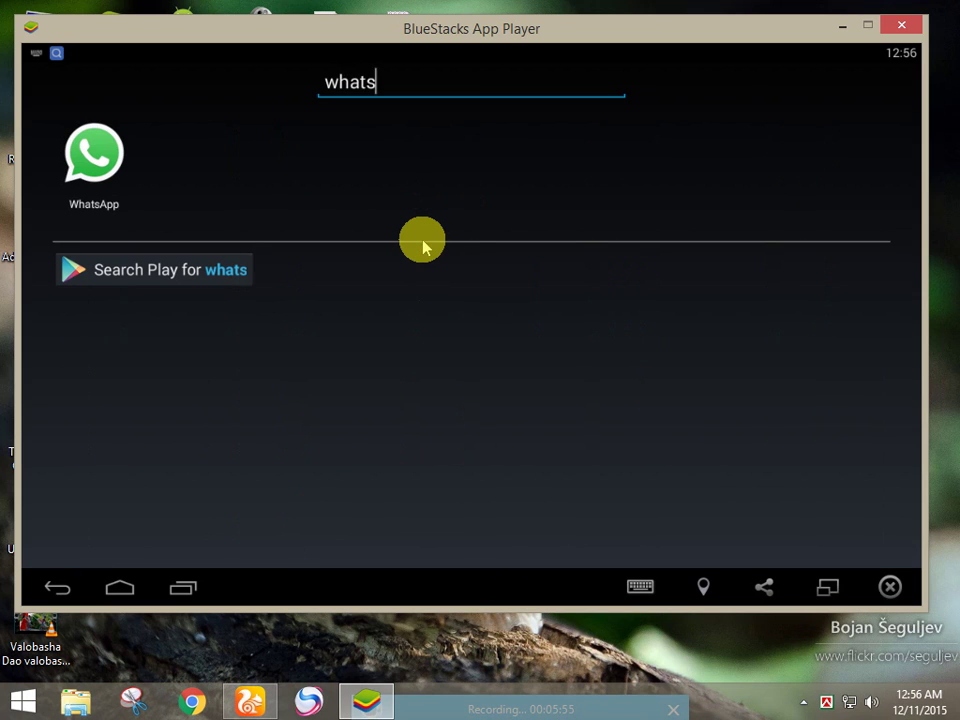
{"action": "type", "text": "app"}
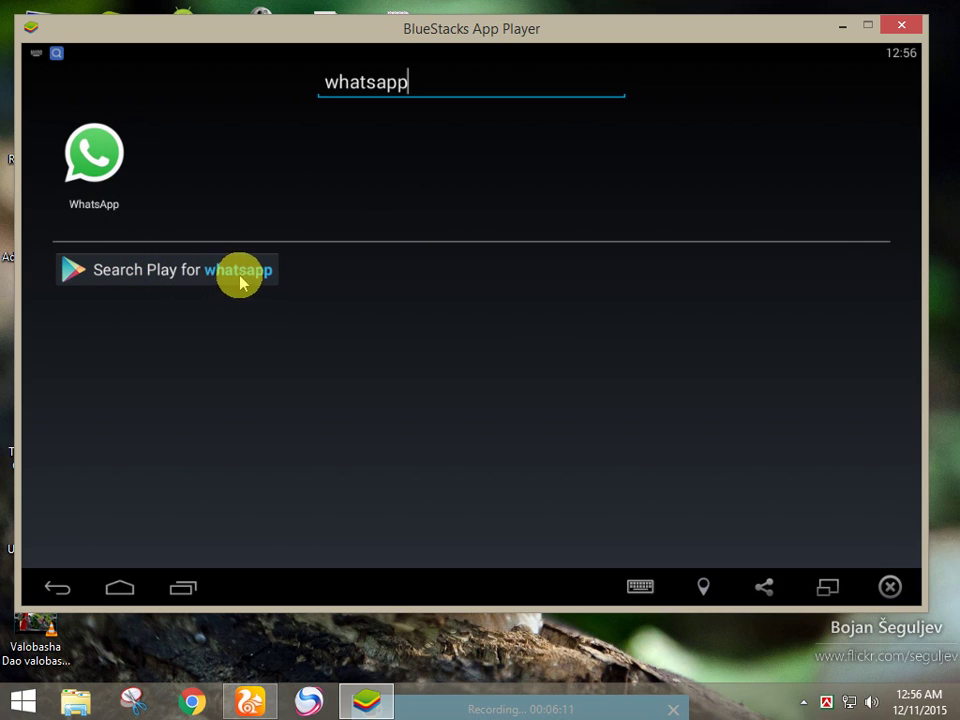
Open WhatsApp from the app search results to view its chats, and return to the home screen
{"action": "left_click", "coordinate": [421, 88]}
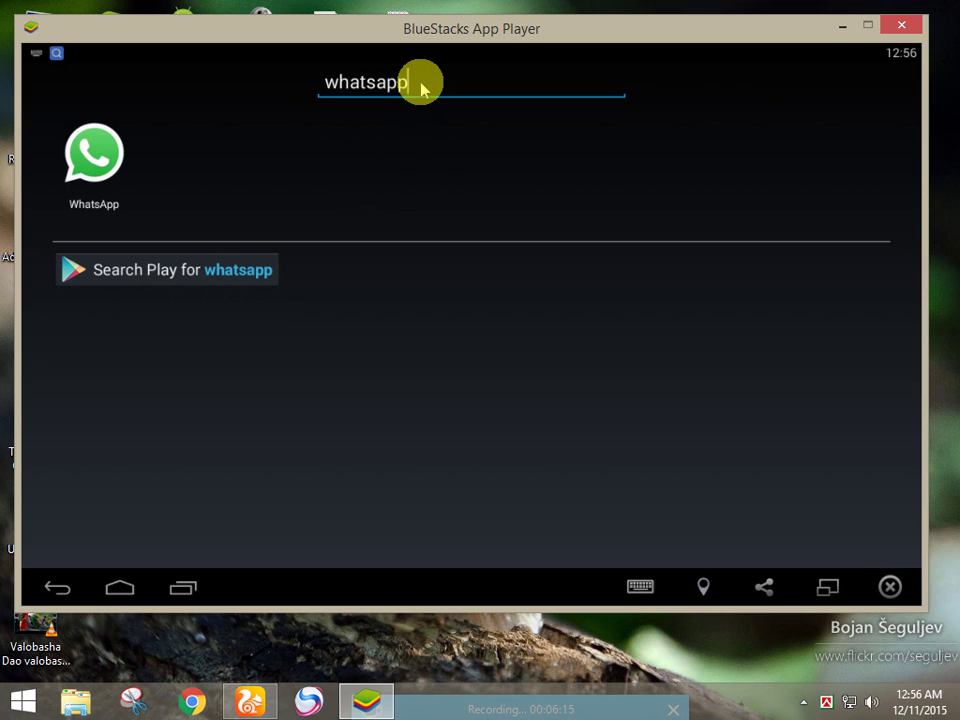
{"action": "key", "text": "Return"}
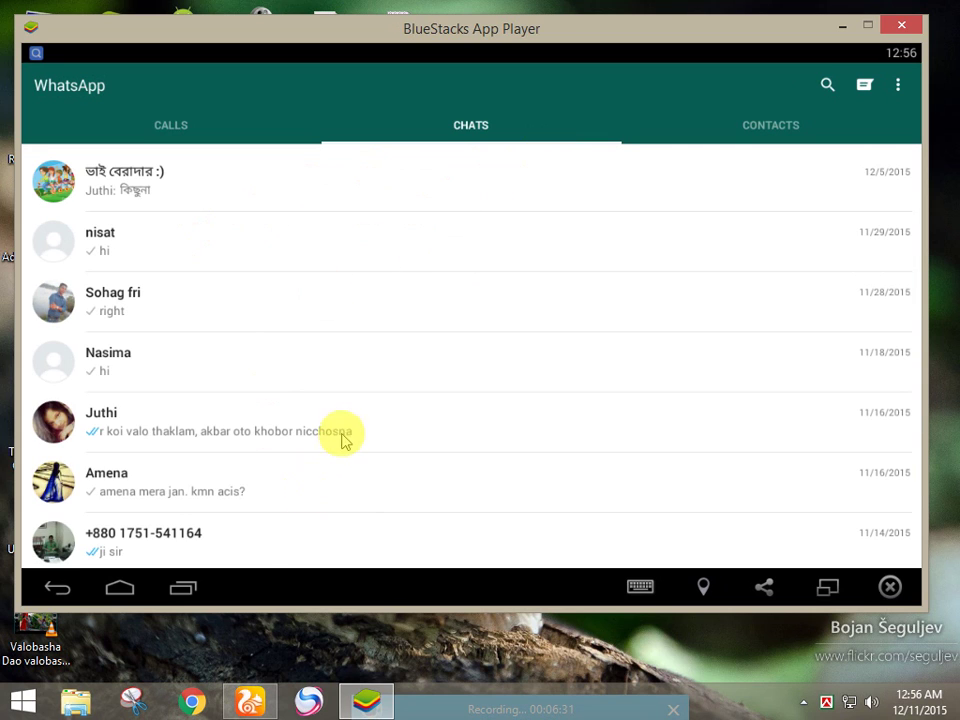
{"action": "left_click", "coordinate": [62, 591]}
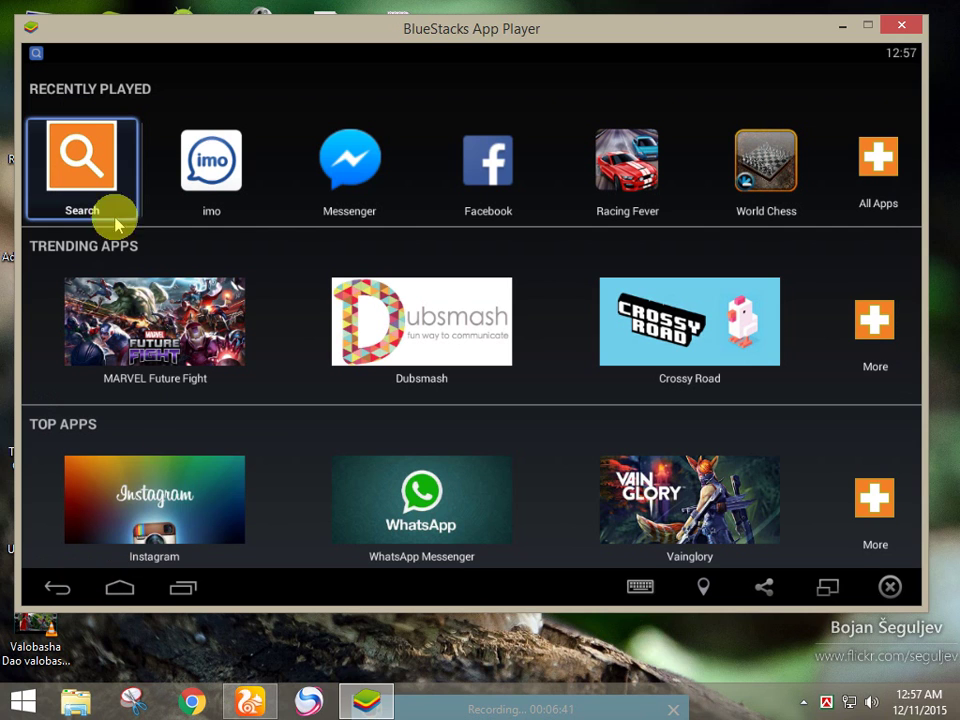
Open the app search from the home screen and enter "viber" as the search term
{"action": "left_click", "coordinate": [98, 168]}
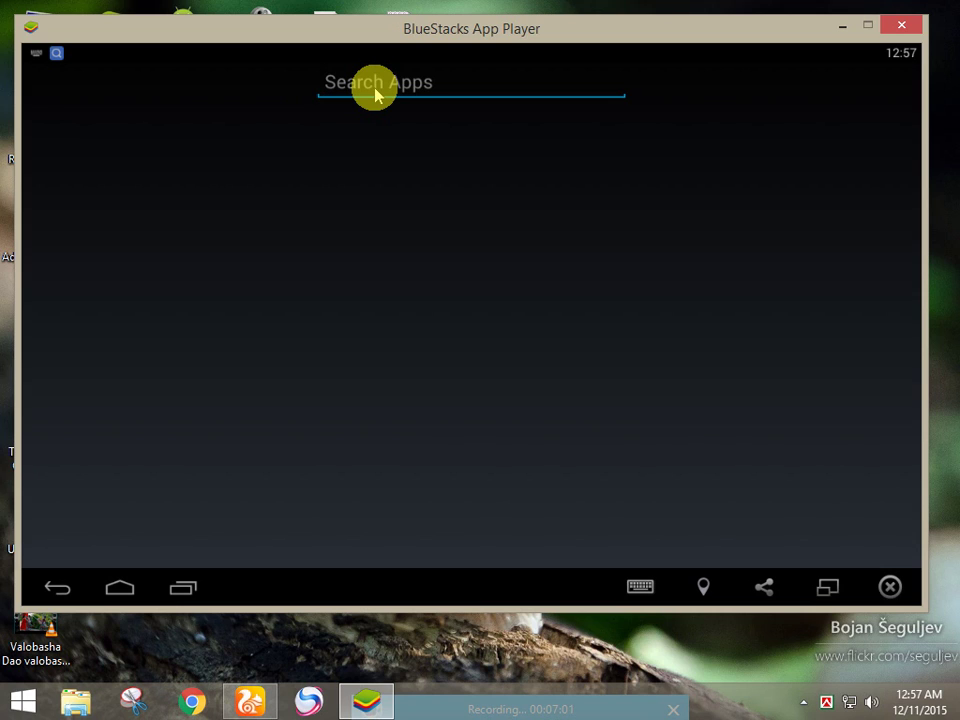
{"action": "type", "text": "b"}
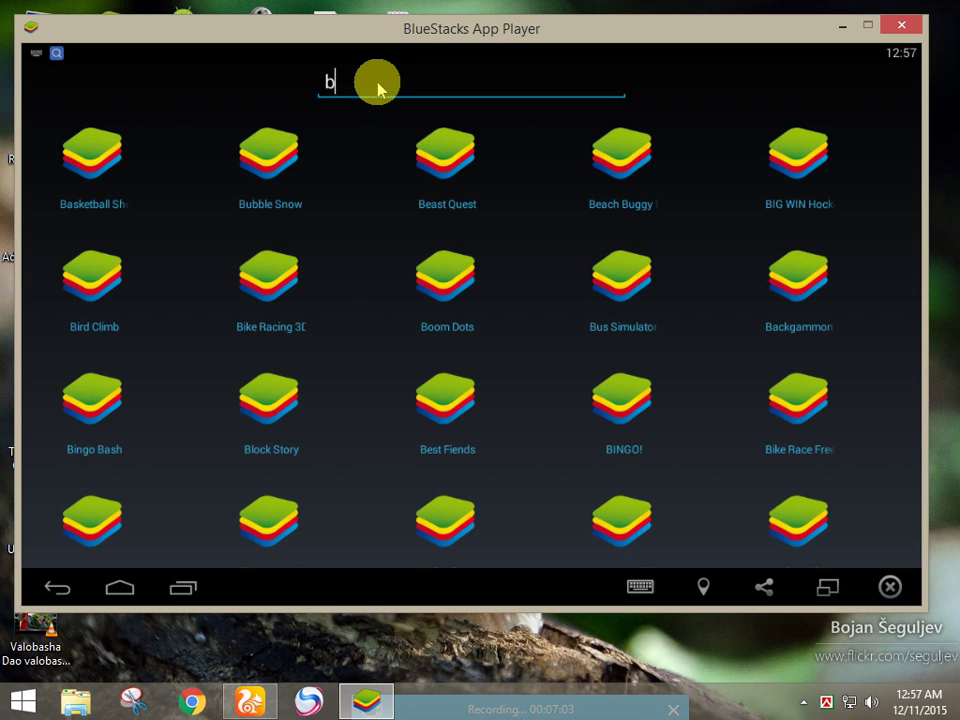
{"action": "type", "text": "bvbber"}
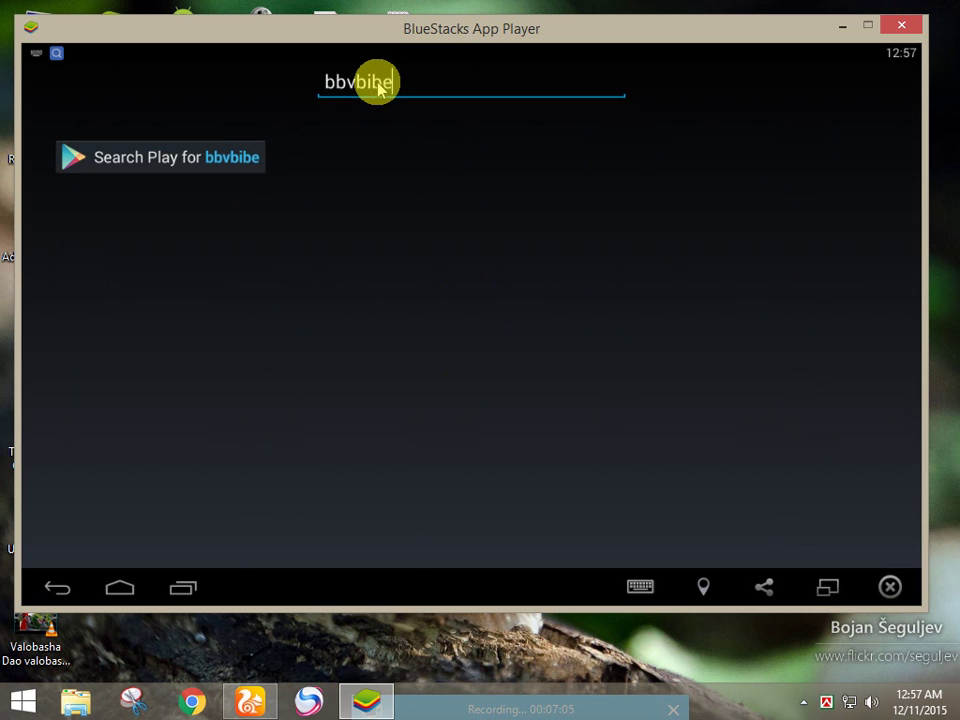
{"action": "key", "text": "BackSpace"}
{"action": "key", "text": "BackSpace"}
{"action": "key", "text": "BackSpace"}
{"action": "key", "text": "BackSpace"}
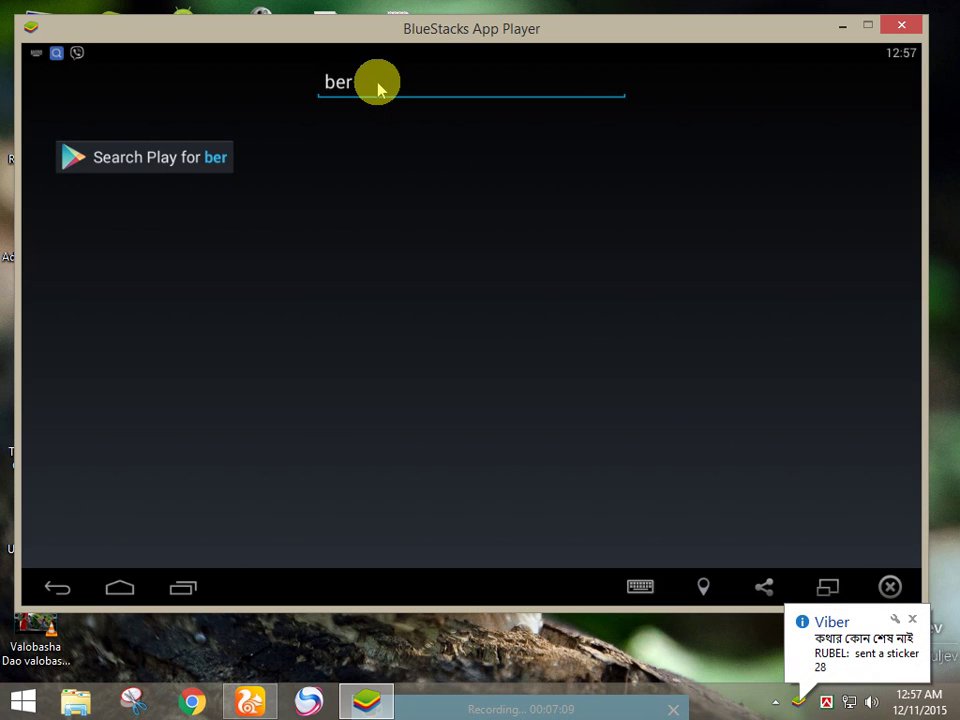
{"action": "type", "text": "vi"}
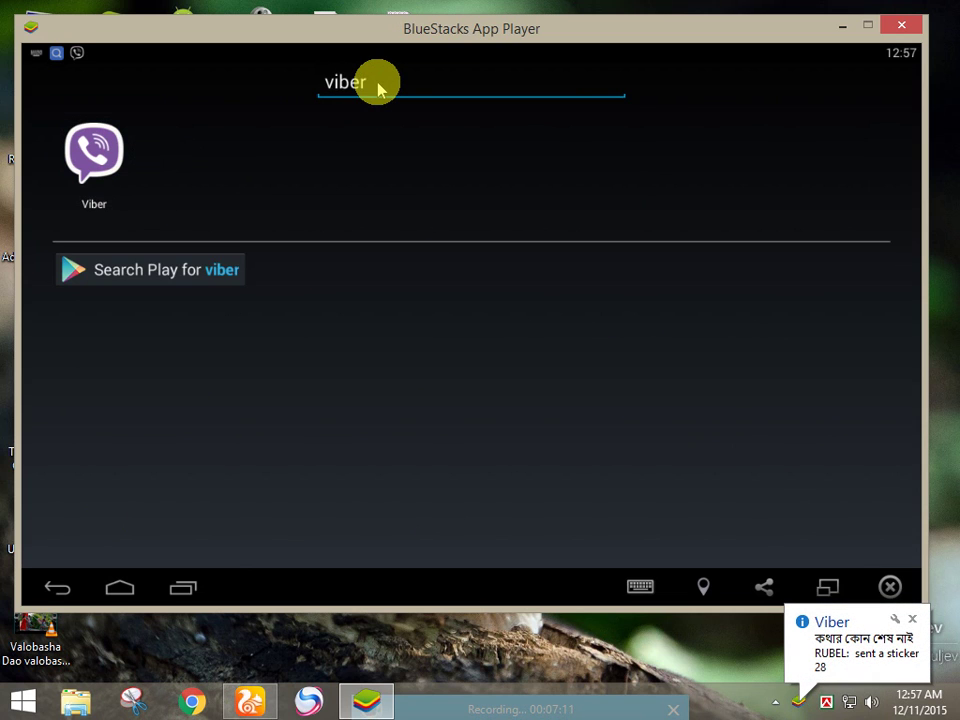
Search Google Play for "viber" and accept the Google Play Terms of Service
{"action": "left_click", "coordinate": [213, 276]}
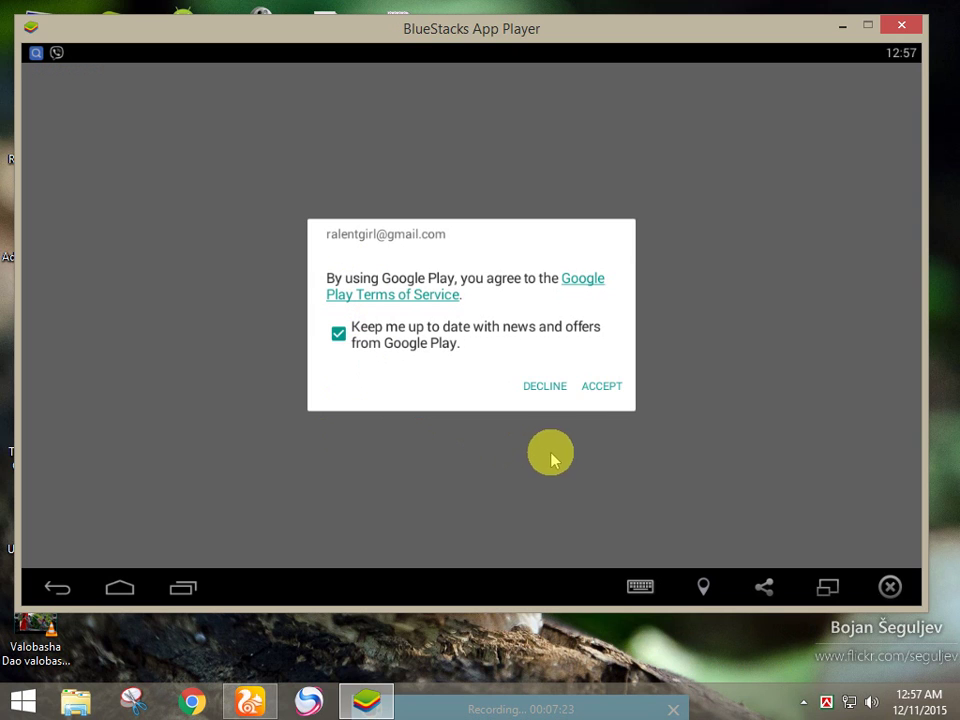
{"action": "left_click", "coordinate": [607, 391]}
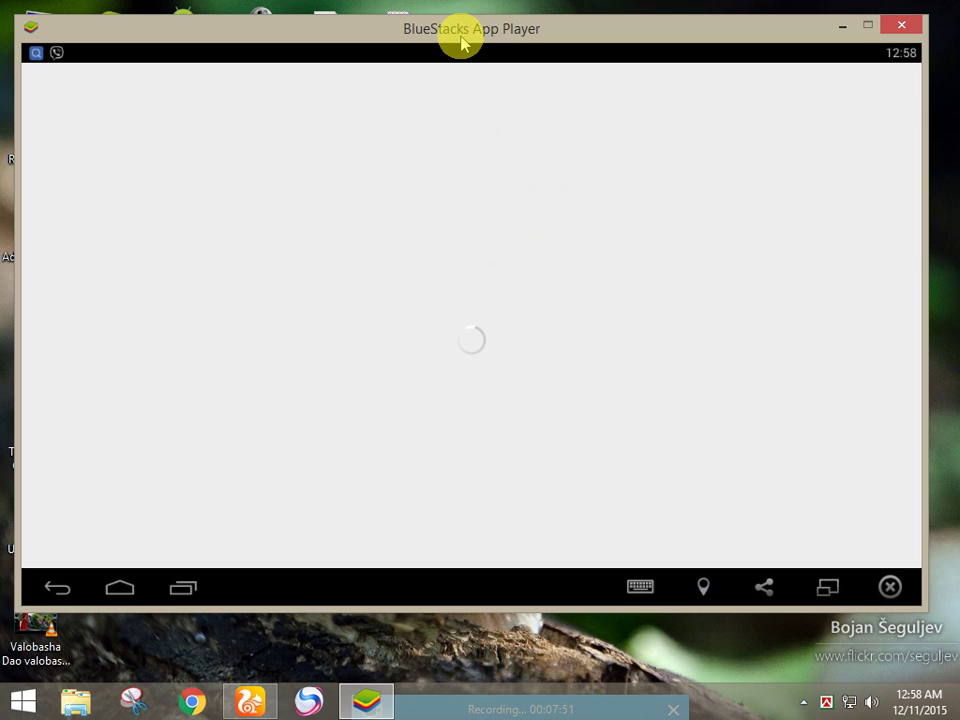
{"action": "left_click_drag", "start_coordinate": [460, 40], "coordinate": [474, 18]}
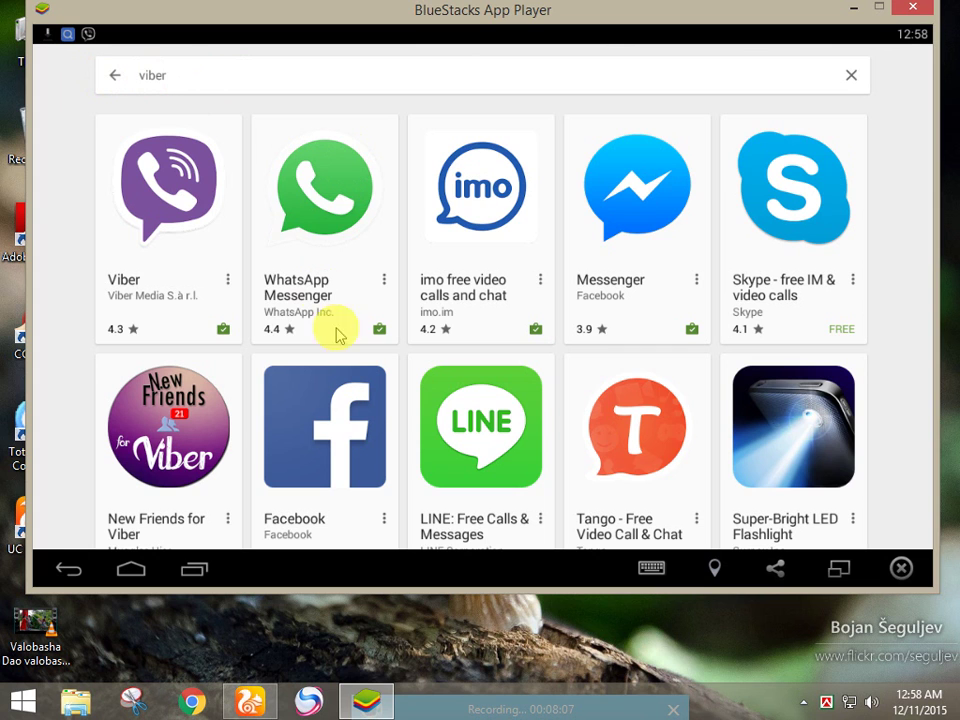
Look through the Google Play results for "viber" and go back to browse the BlueStacks home screen
{"action": "scroll", "coordinate": [373, 217], "scroll_direction": "down", "scroll_amount": 1}
{"action": "scroll", "coordinate": [465, 422], "scroll_direction": "down", "scroll_amount": 2}
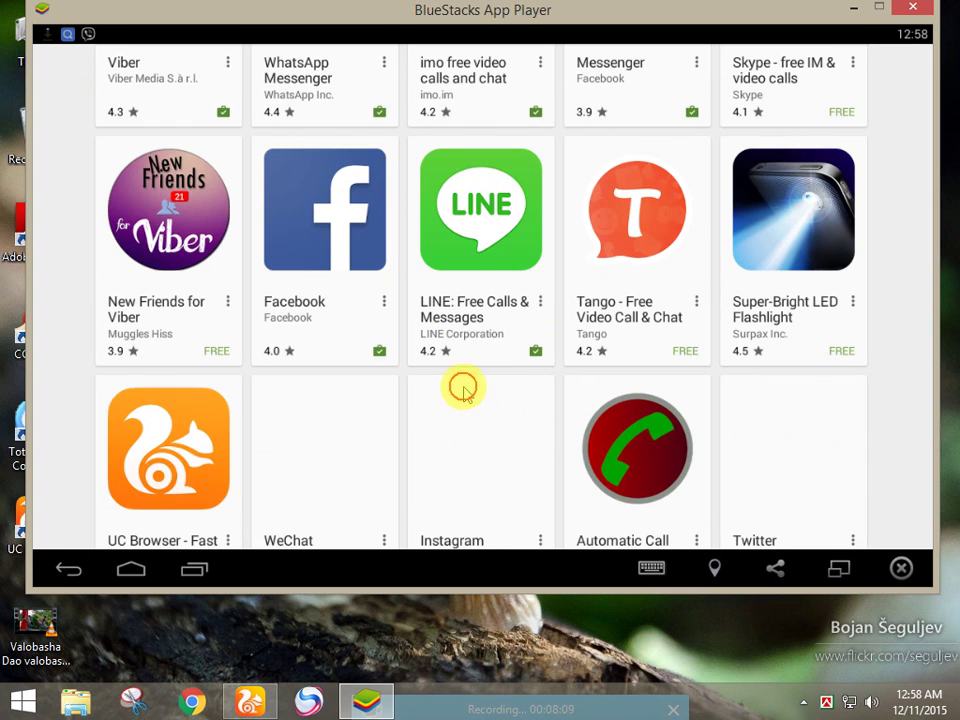
{"action": "scroll", "coordinate": [460, 308], "scroll_direction": "down", "scroll_amount": 1}
{"action": "scroll", "coordinate": [488, 443], "scroll_direction": "down", "scroll_amount": 2}
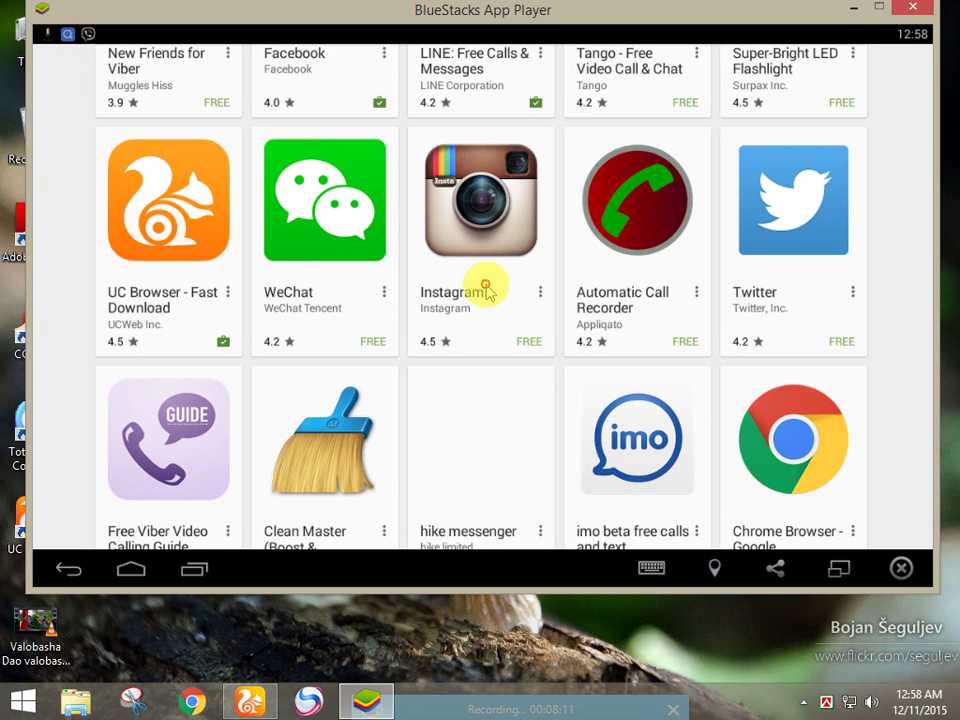
{"action": "scroll", "coordinate": [476, 372], "scroll_direction": "down", "scroll_amount": 2}
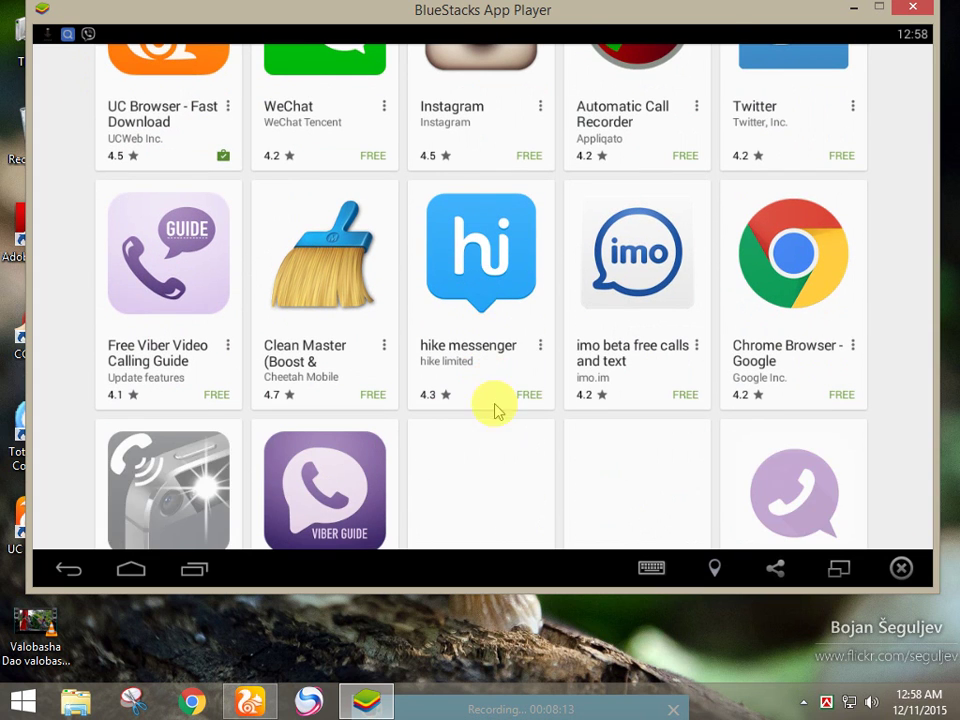
{"action": "scroll", "coordinate": [475, 262], "scroll_direction": "down", "scroll_amount": 2}
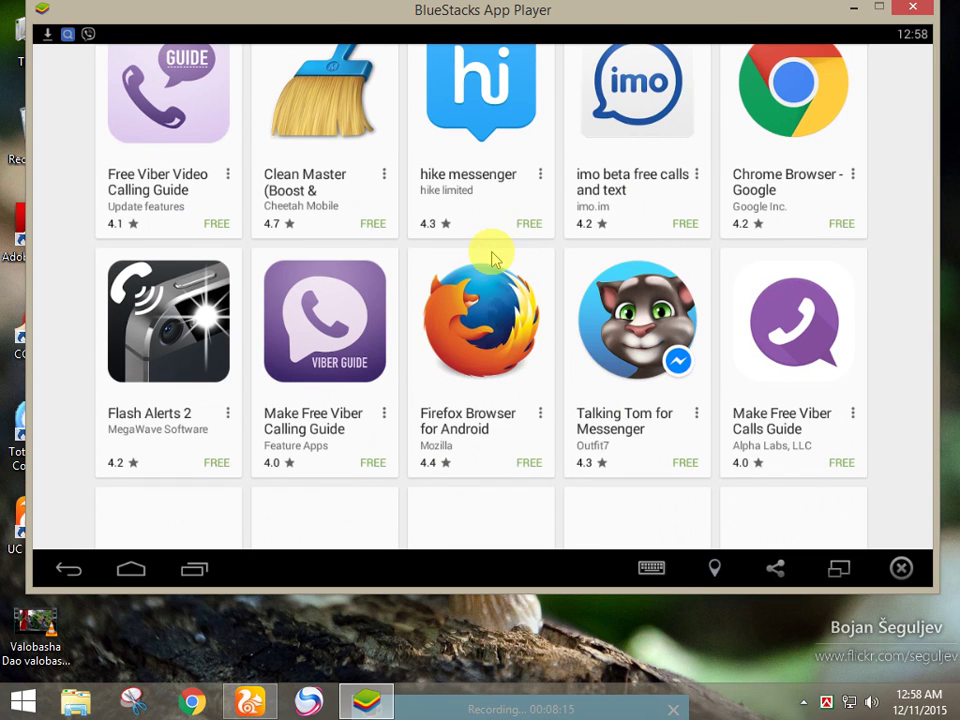
{"action": "scroll", "coordinate": [456, 349], "scroll_direction": "down", "scroll_amount": 2}
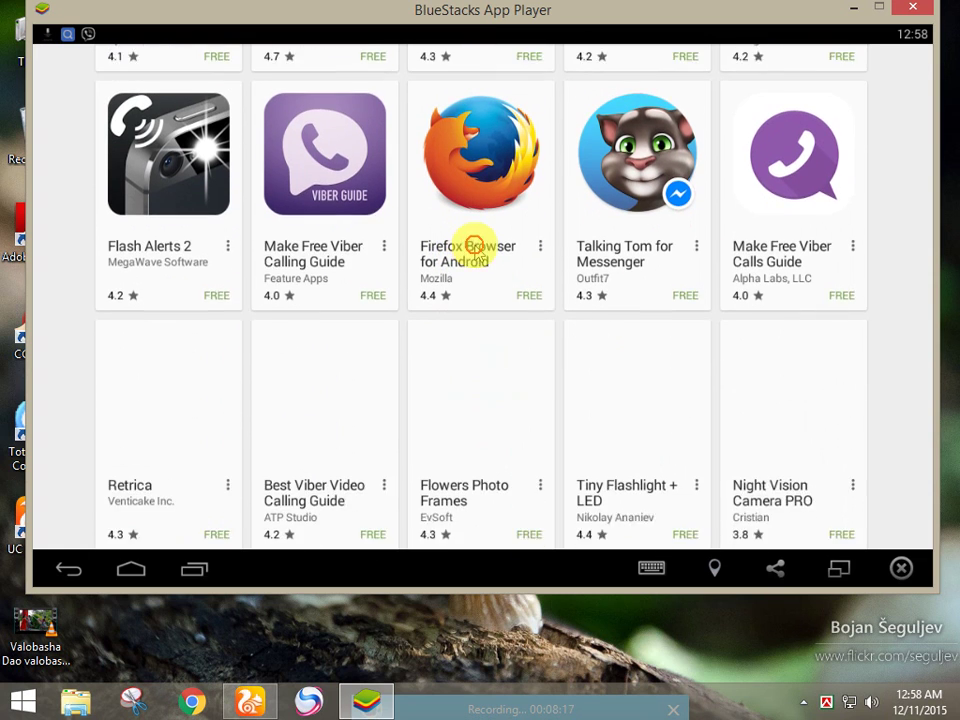
{"action": "scroll", "coordinate": [456, 214], "scroll_direction": "up", "scroll_amount": 6}
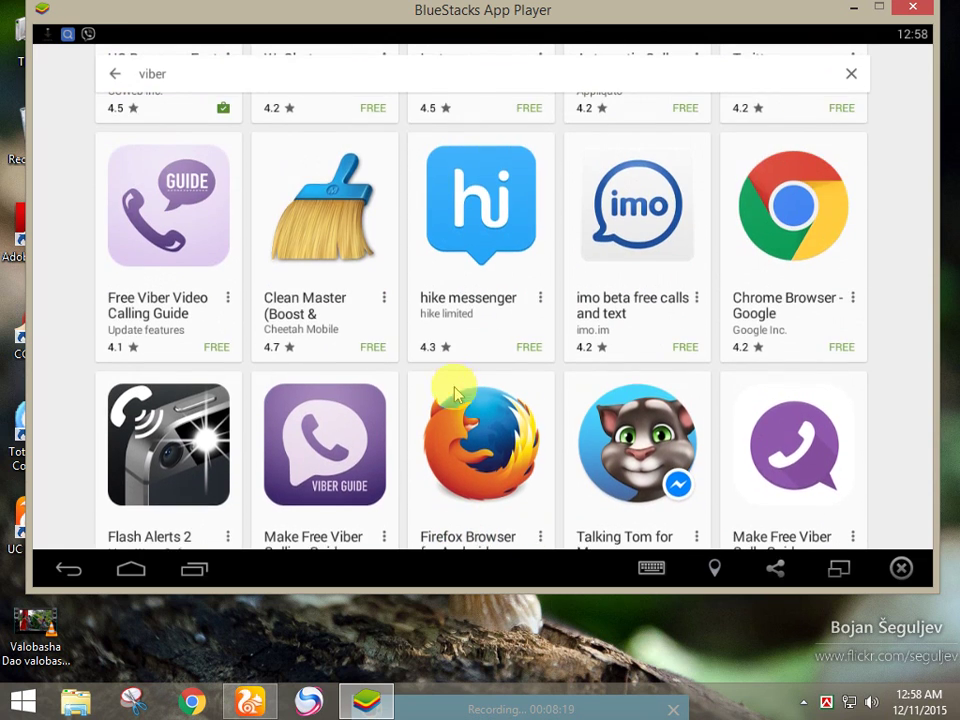
{"action": "scroll", "coordinate": [330, 265], "scroll_direction": "up", "scroll_amount": 2}
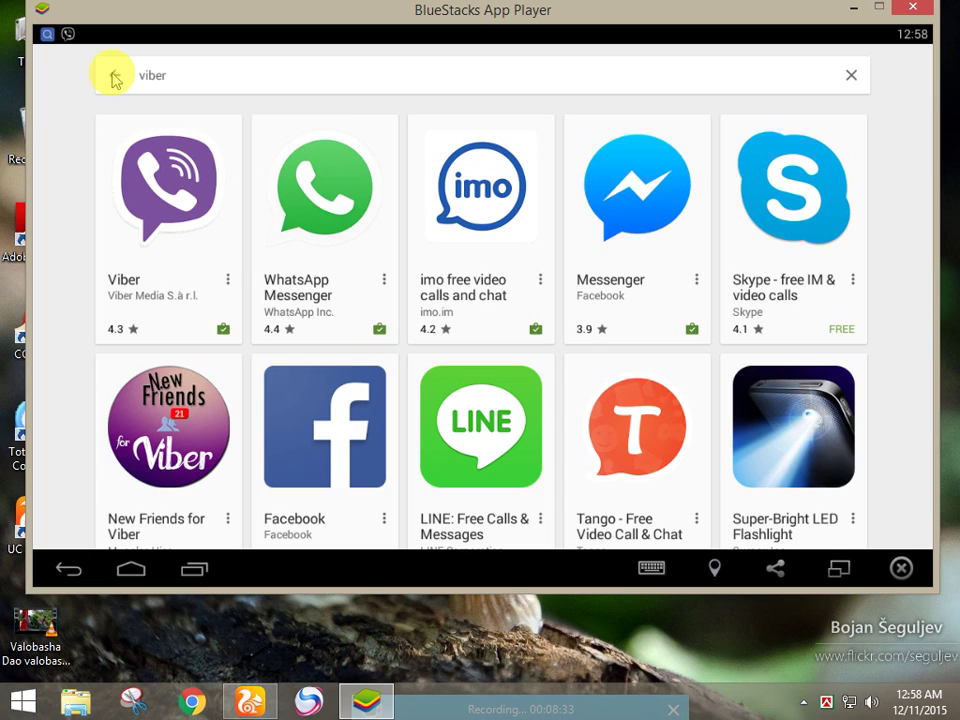
{"action": "left_click", "coordinate": [113, 78]}
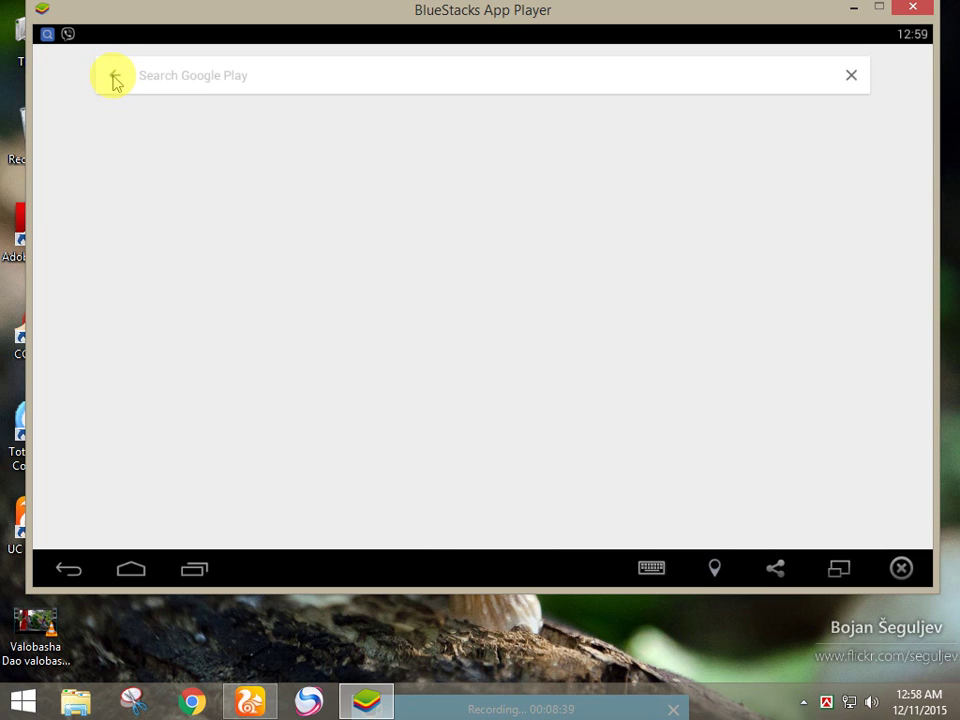
{"action": "left_click", "coordinate": [113, 79]}
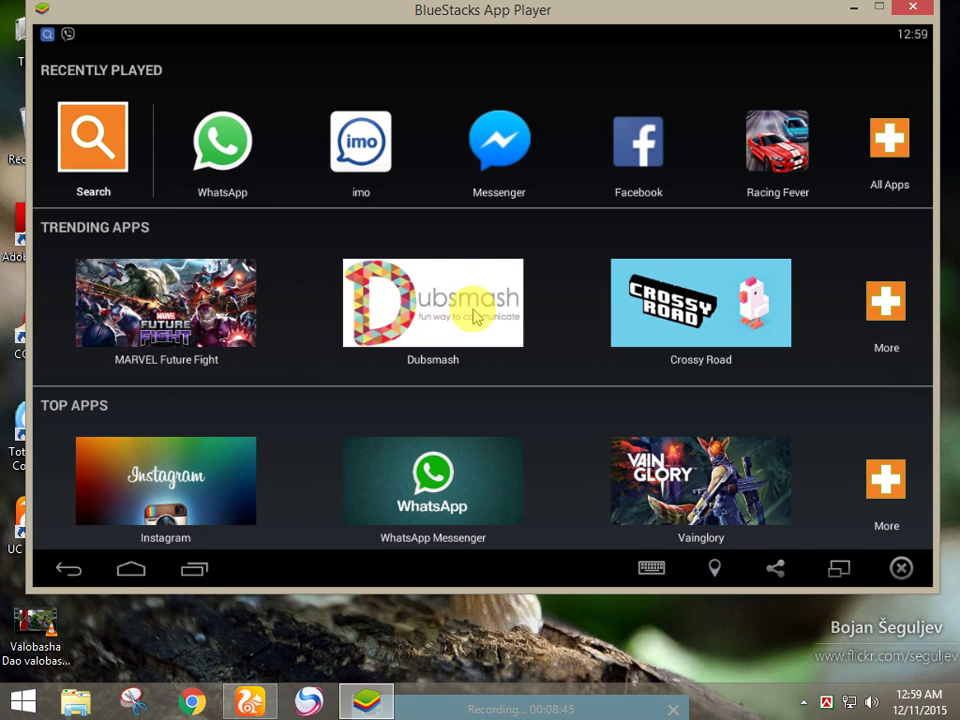
{"action": "scroll", "coordinate": [445, 280], "scroll_direction": "down", "scroll_amount": 4}
{"action": "scroll", "coordinate": [446, 275], "scroll_direction": "up", "scroll_amount": 4}
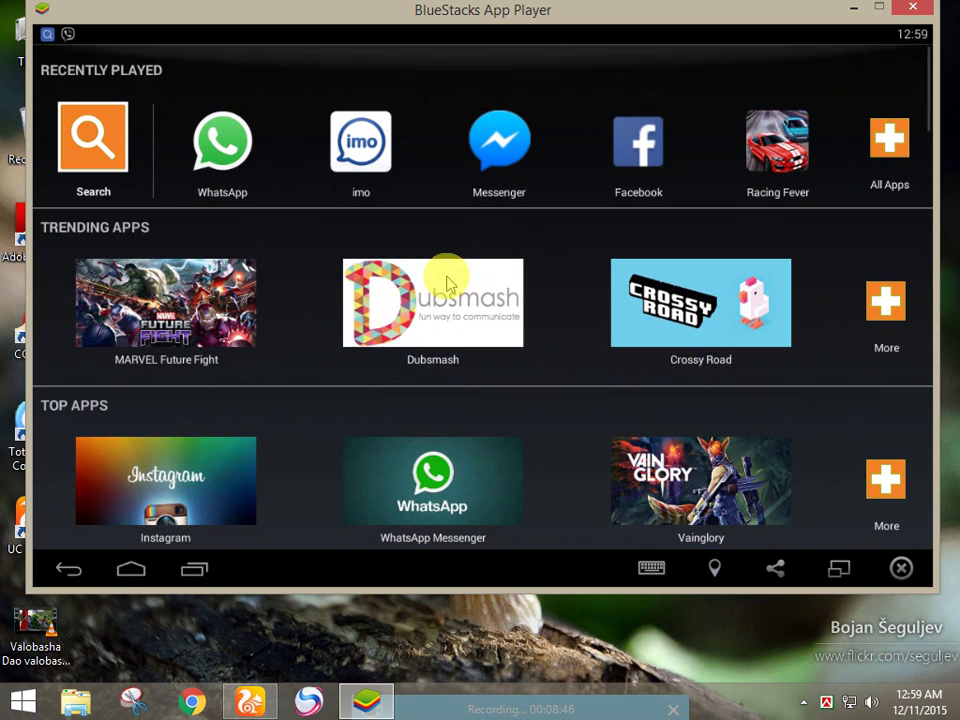
Use the app search to look up "skype" on Google Play and look over the results
{"action": "left_click", "coordinate": [90, 140]}
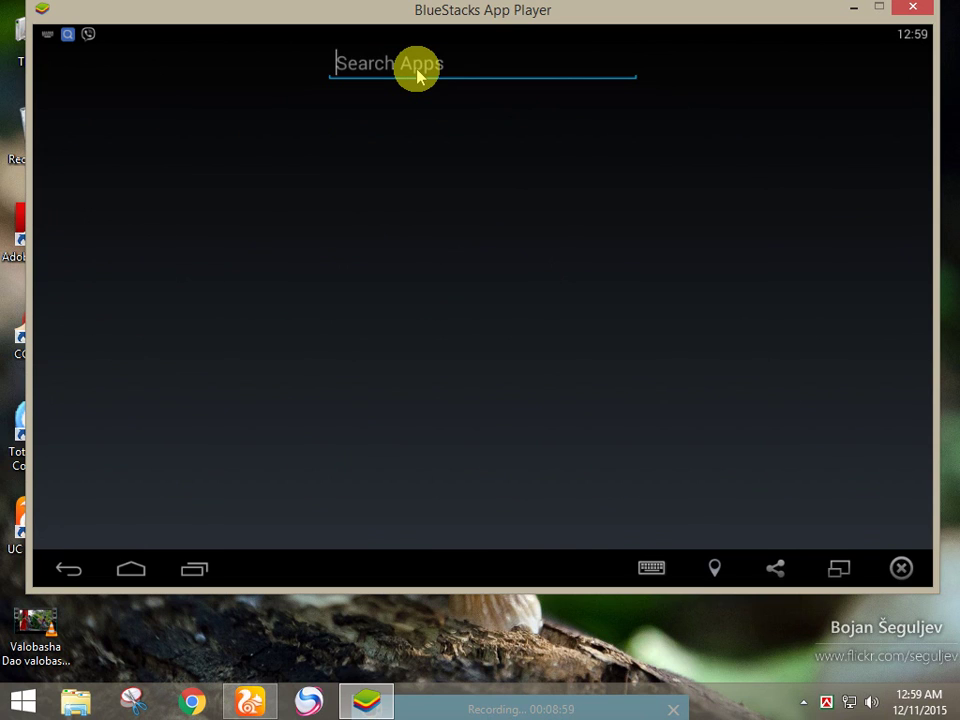
{"action": "type", "text": "skype"}
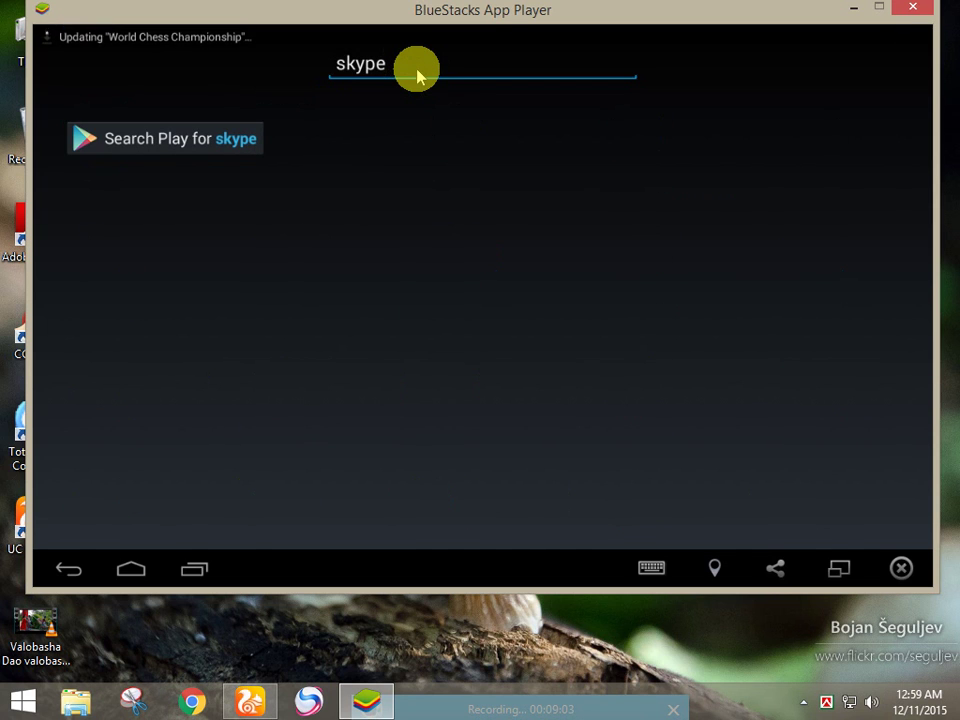
{"action": "left_click", "coordinate": [233, 146]}
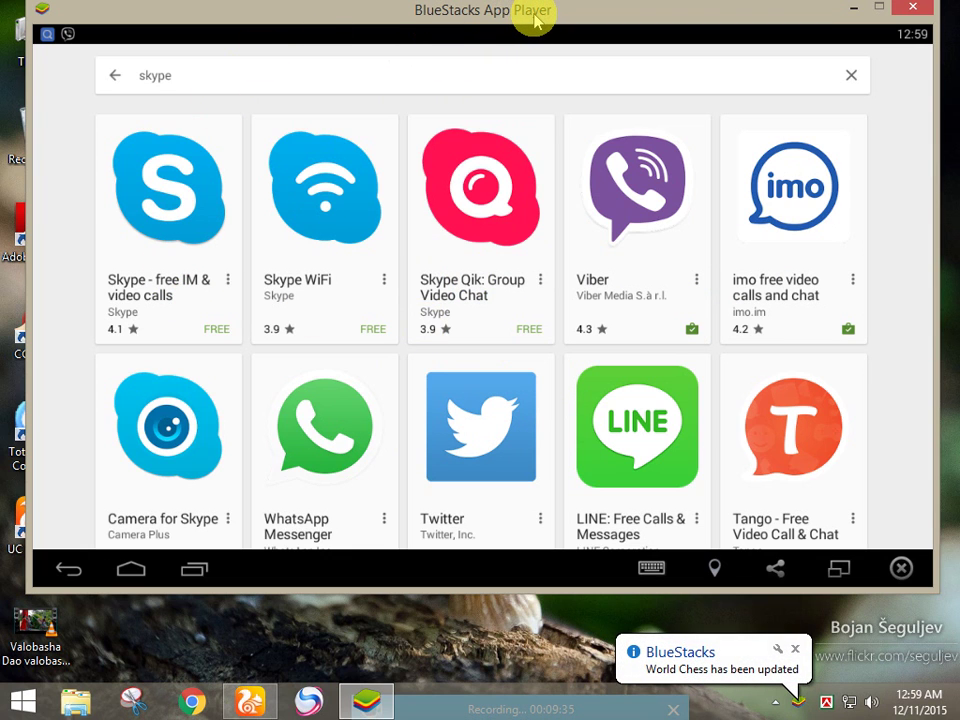
{"action": "mouse_move", "coordinate": [534, 14]}
{"action": "left_mouse_down"}
{"action": "mouse_move", "coordinate": [541, 41]}
{"action": "mouse_move", "coordinate": [540, 14]}
{"action": "left_mouse_up"}
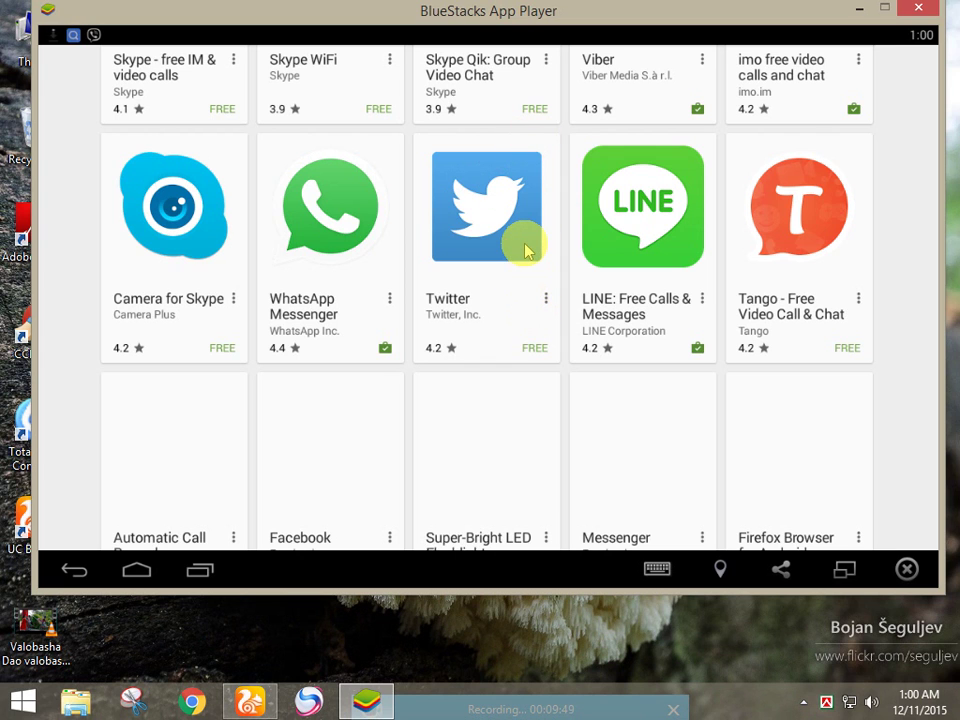
{"action": "scroll", "coordinate": [524, 250], "scroll_direction": "up", "scroll_amount": 3}
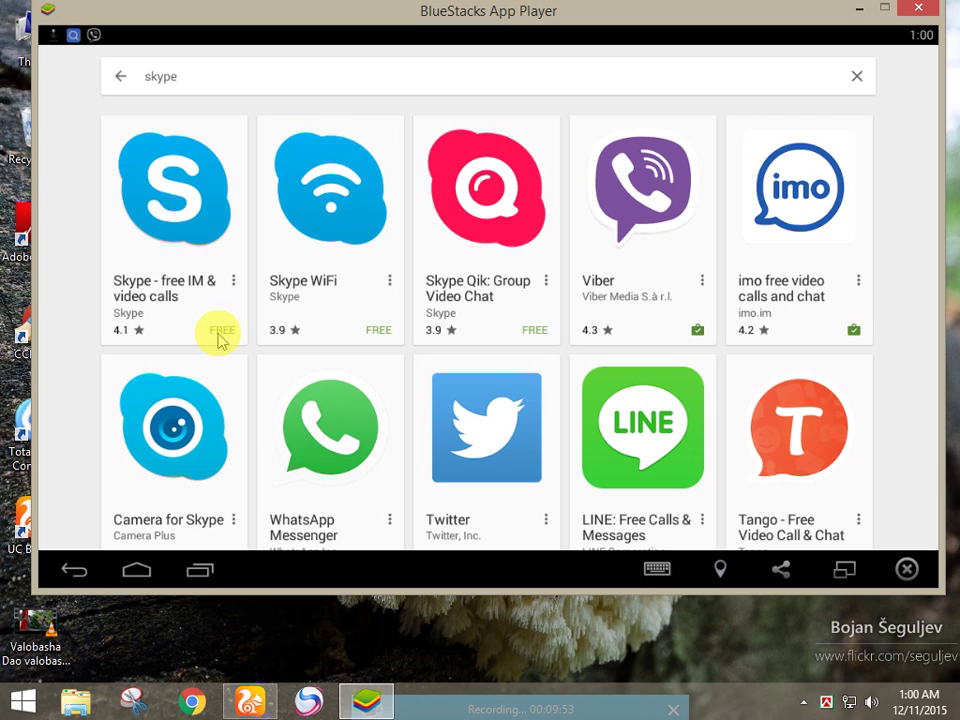
Install "Skype - free IM & video calls" from the Google Play results and accept its requested permissions
{"action": "left_click", "coordinate": [218, 340]}
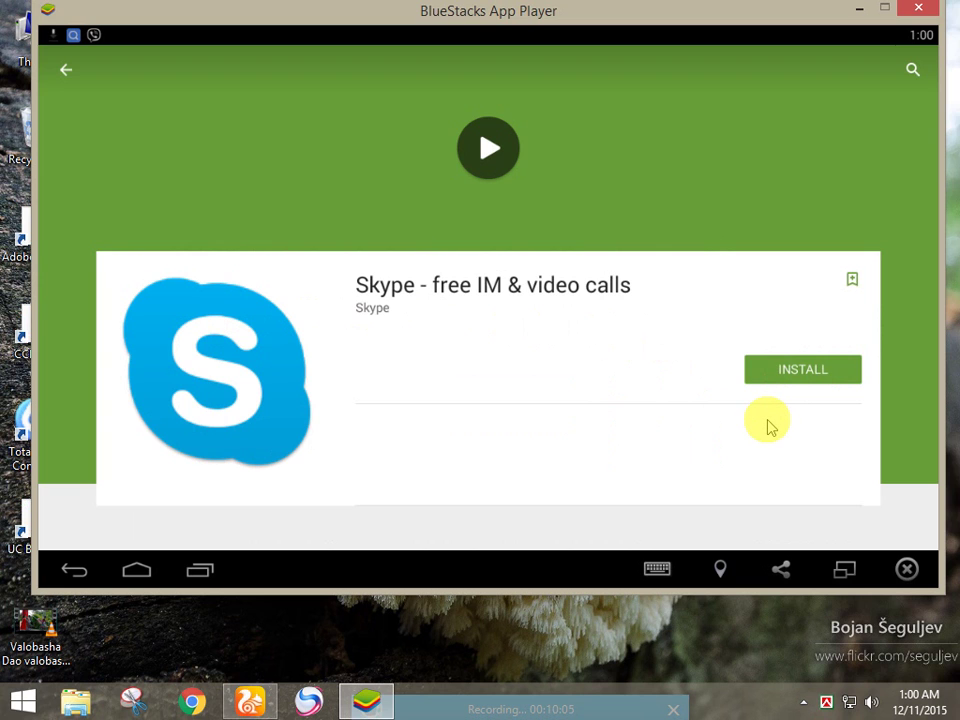
{"action": "left_click", "coordinate": [813, 373]}
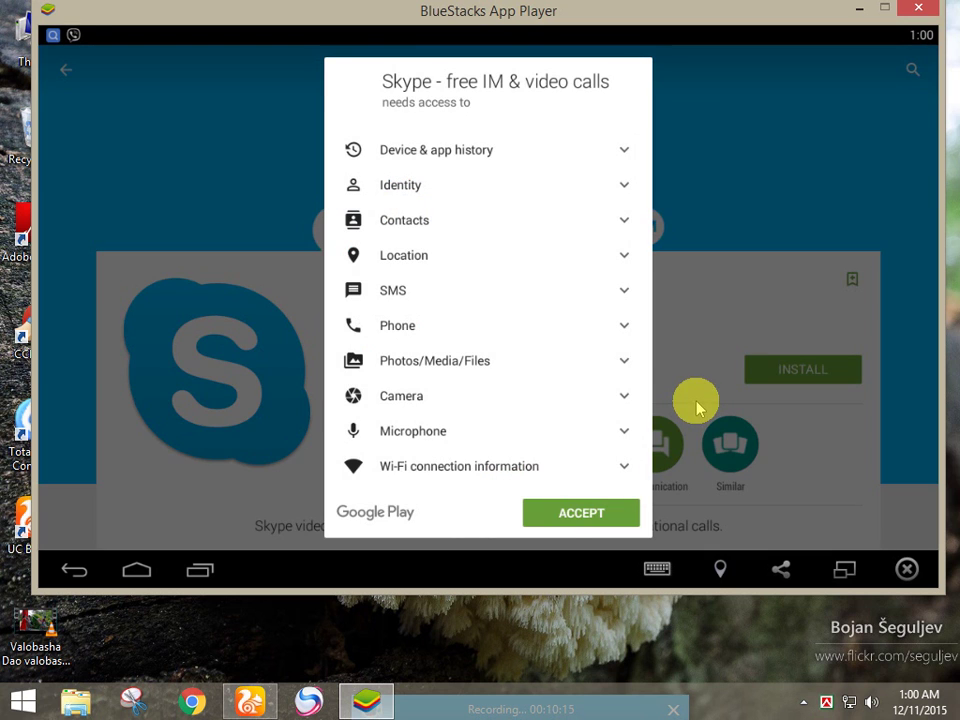
{"action": "left_click", "coordinate": [597, 513]}
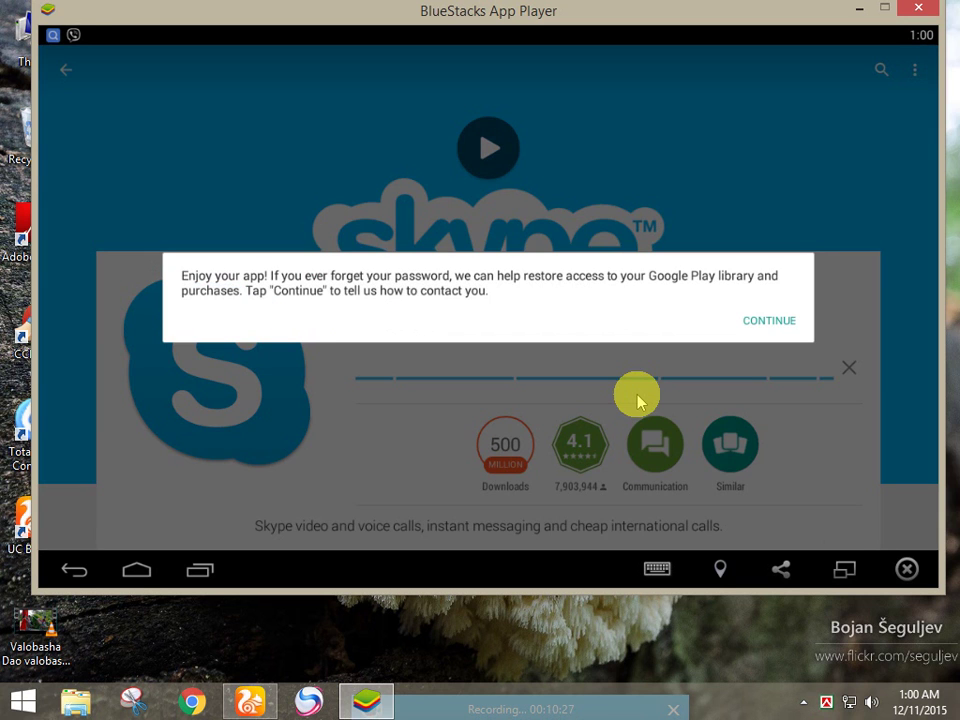
Continue to Google password recovery and confirm the prefilled recovery phone number, backup e-mail and country
{"action": "left_click", "coordinate": [753, 322]}
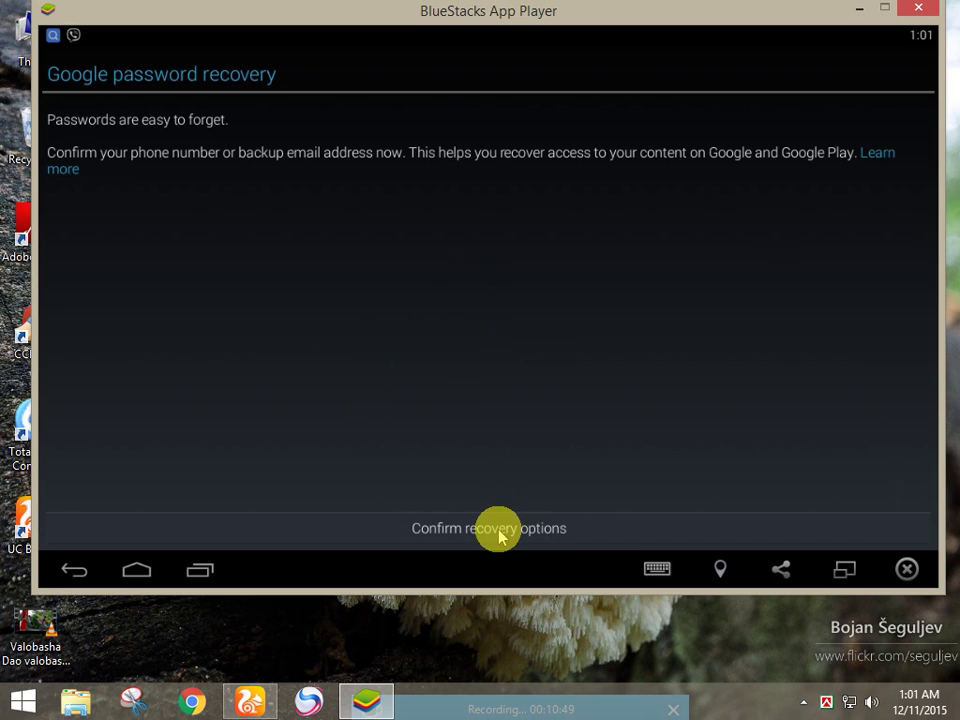
{"action": "left_click", "coordinate": [498, 530]}
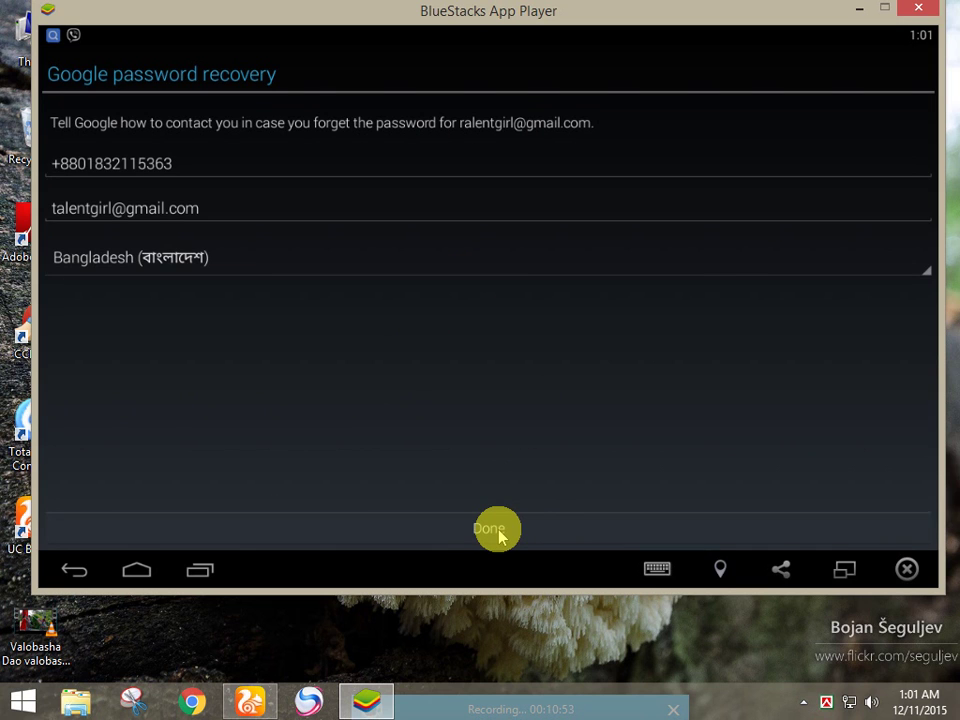
{"action": "left_click", "coordinate": [499, 533]}
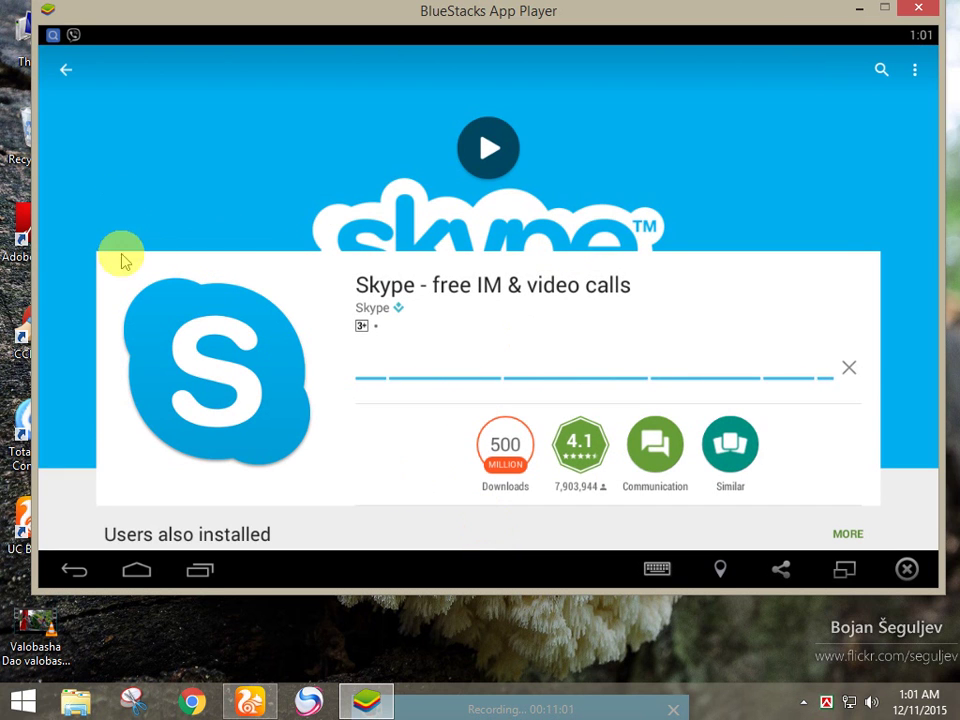
Show the recently used apps and remove WhatsApp from the list
{"action": "left_click", "coordinate": [200, 572]}
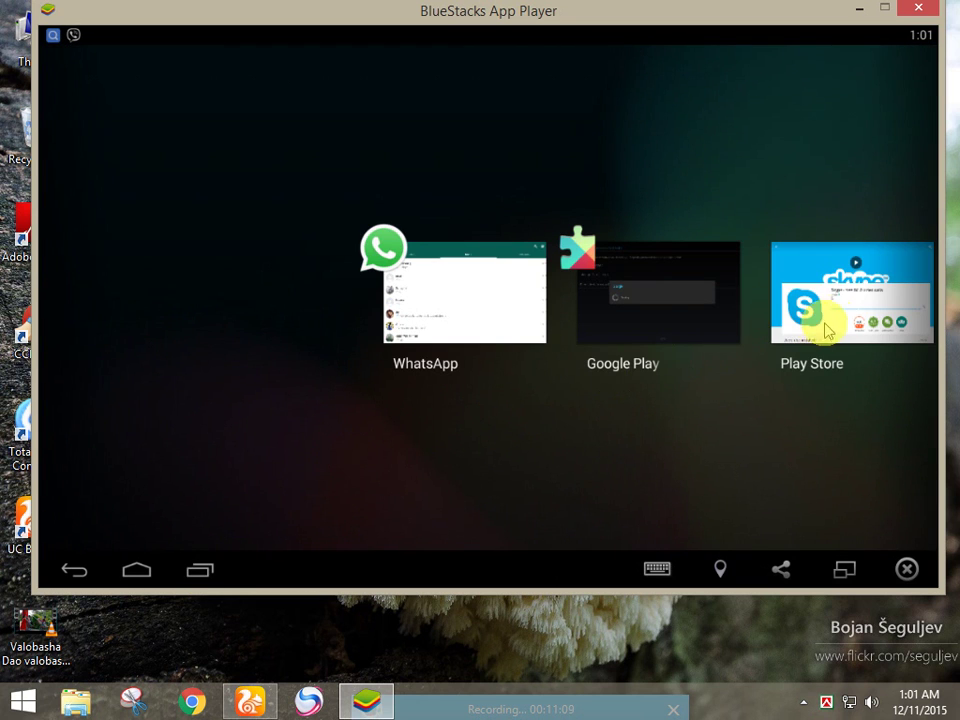
{"action": "left_click", "coordinate": [458, 300]}
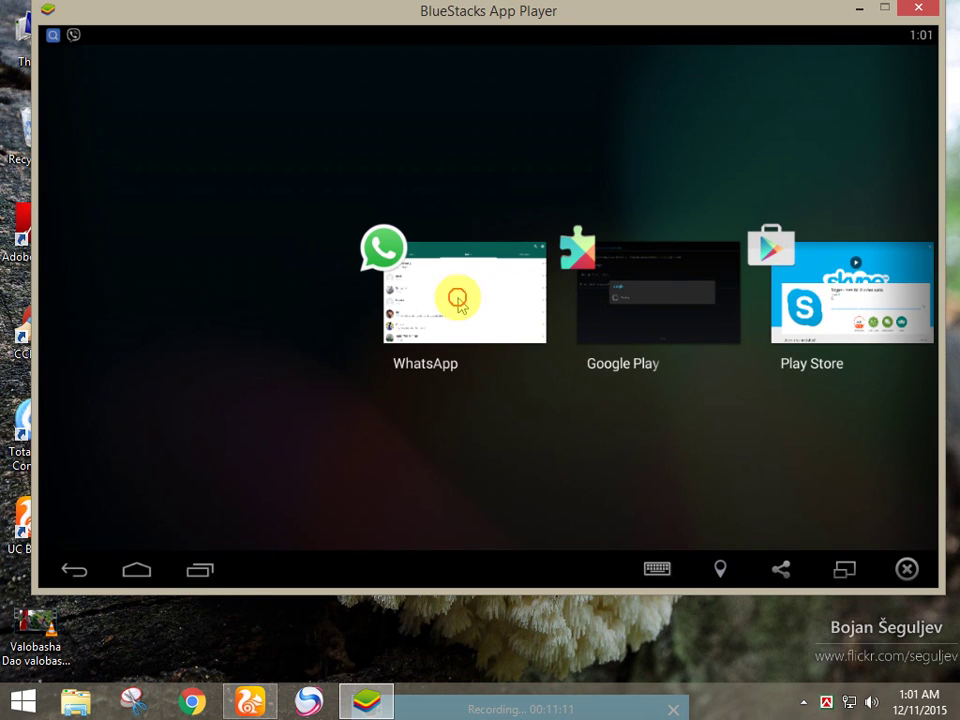
{"action": "left_click_drag", "start_coordinate": [458, 300], "coordinate": [450, 11]}
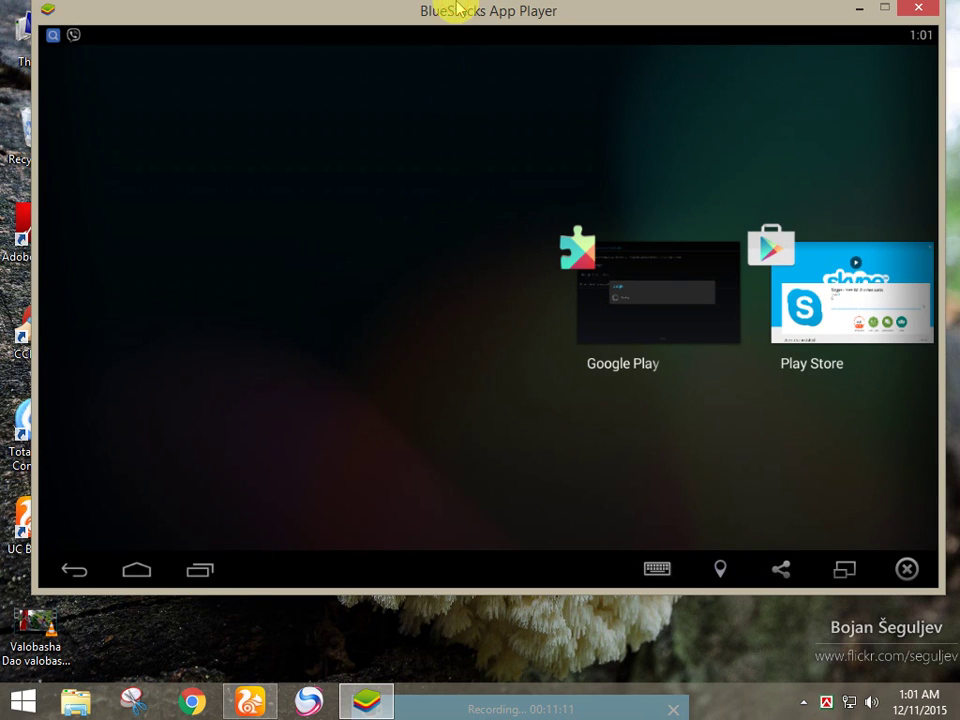
Return from Google password recovery to the home screen and use the app search to look up "game" on Google Play
{"action": "left_click", "coordinate": [638, 293]}
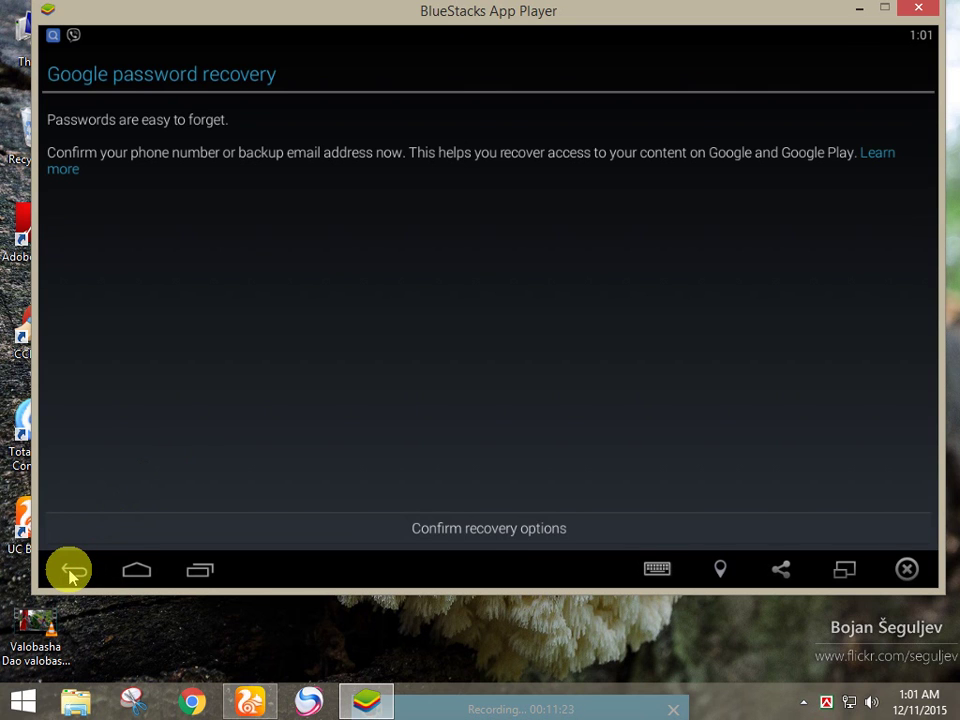
{"action": "left_click", "coordinate": [203, 570]}
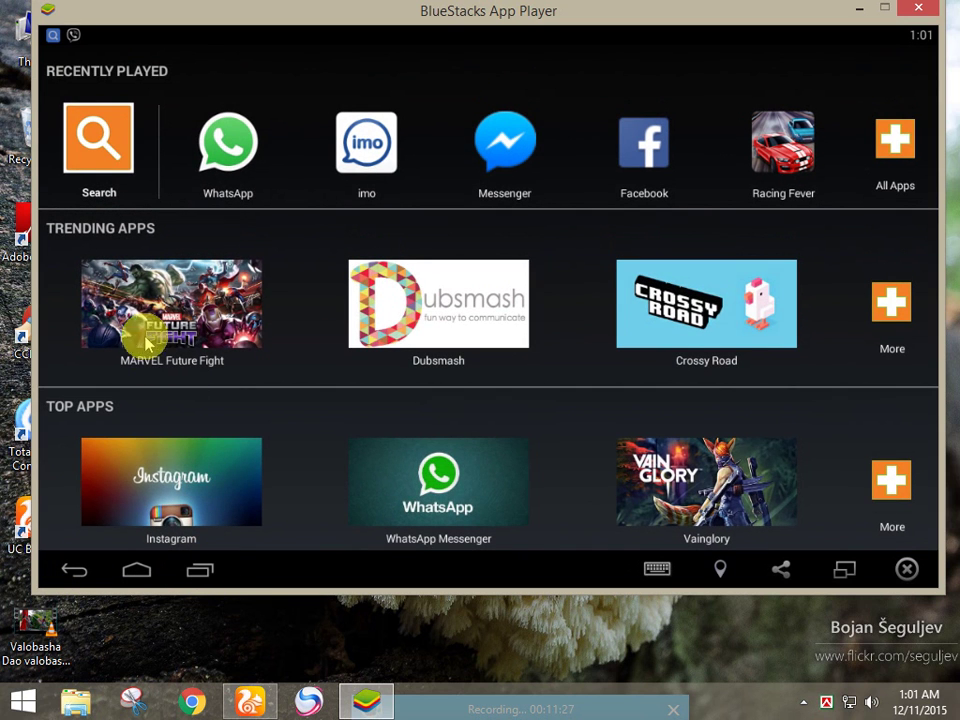
{"action": "left_click", "coordinate": [103, 153]}
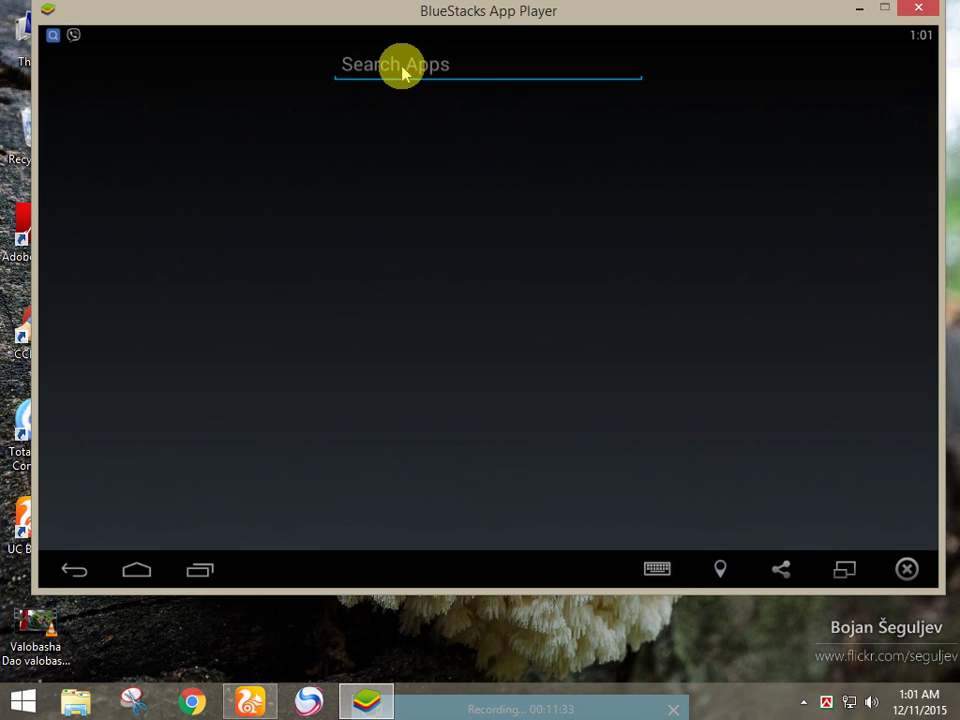
{"action": "type", "text": "game"}
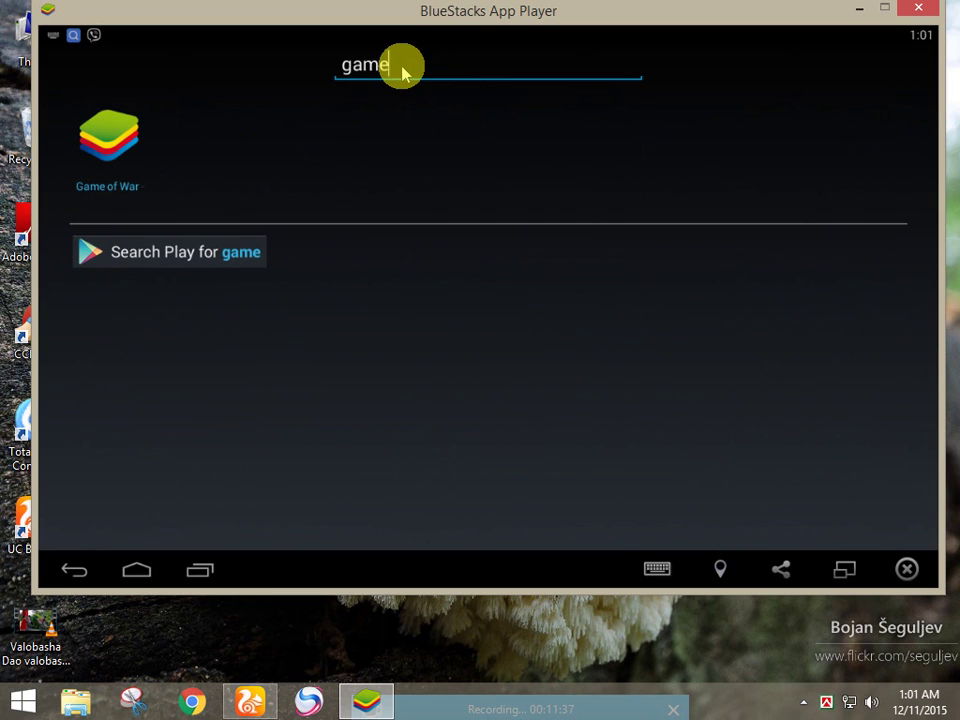
{"action": "left_click", "coordinate": [210, 254]}
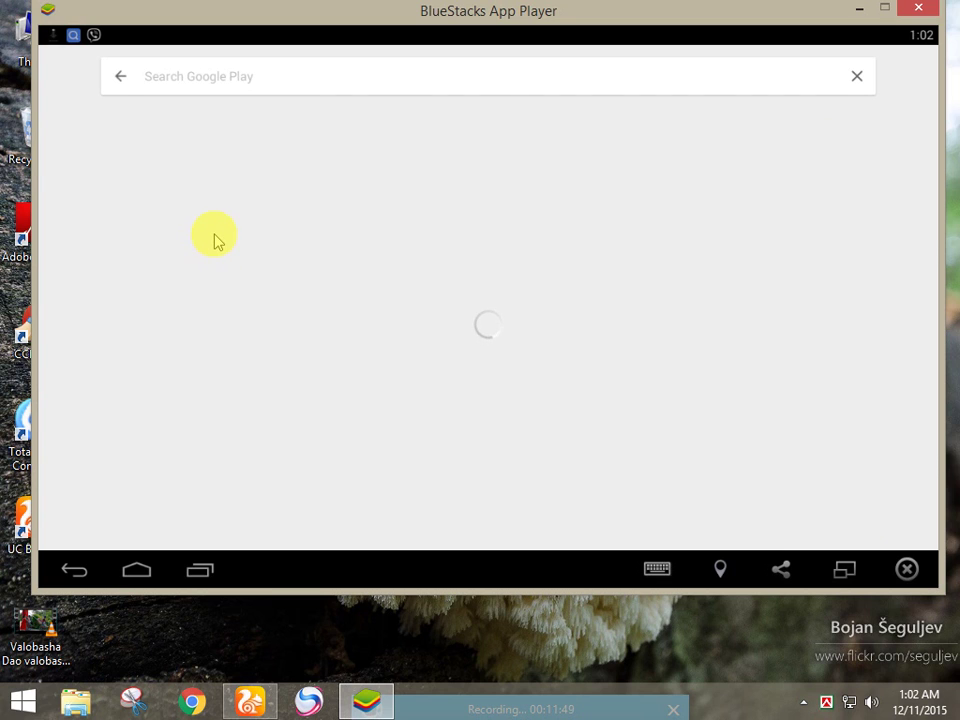
{"action": "type", "text": "game"}
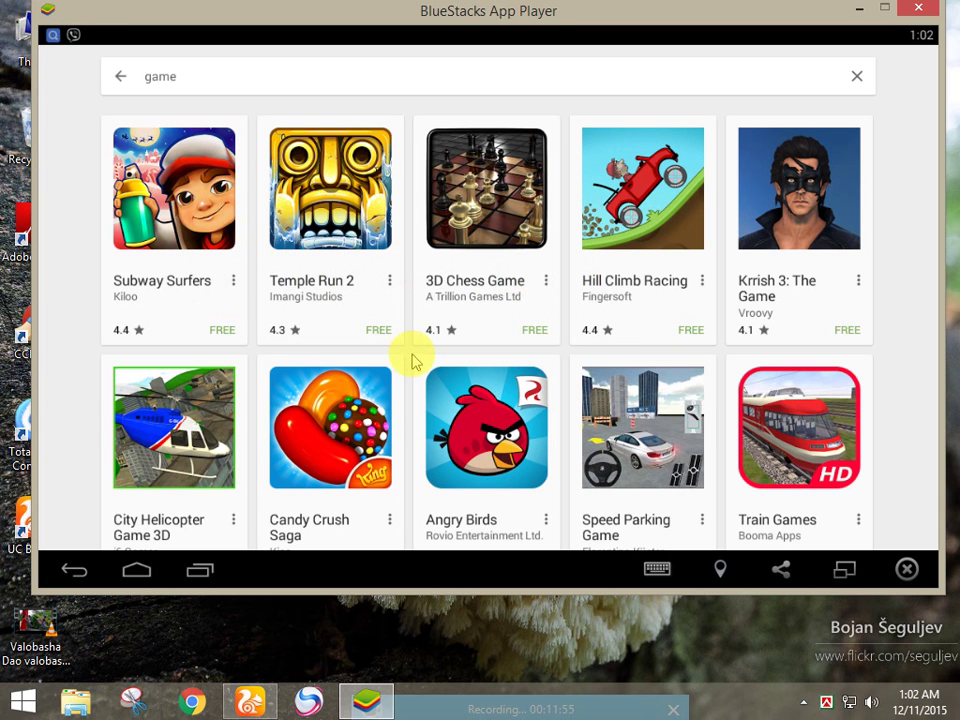
Look through the Google Play results for "game" to see which free games are offered
{"action": "scroll", "coordinate": [415, 190], "scroll_direction": "down", "scroll_amount": 3}
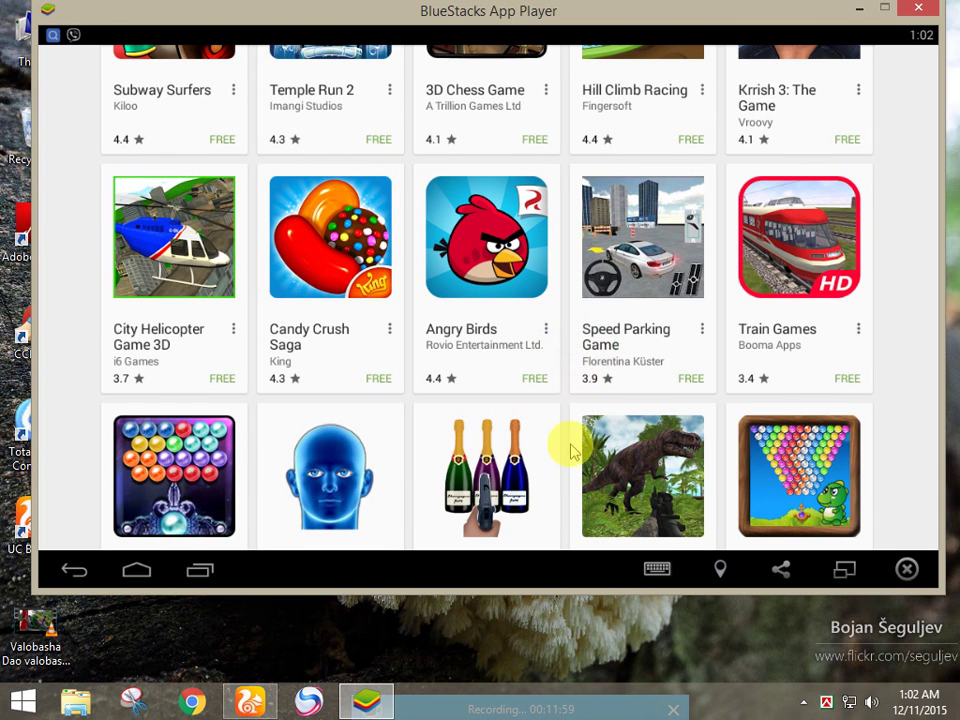
{"action": "left_click_drag", "start_coordinate": [566, 444], "coordinate": [606, 236]}
{"action": "left_click_drag", "start_coordinate": [552, 440], "coordinate": [565, 178]}
{"action": "scroll", "coordinate": [558, 275], "scroll_direction": "down", "scroll_amount": 2}
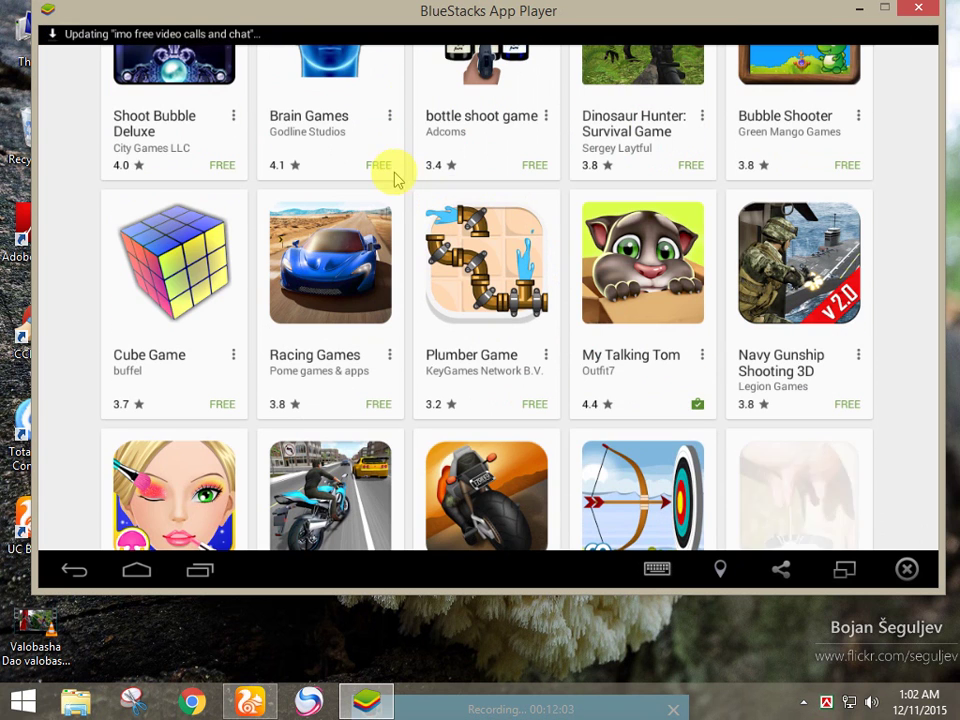
{"action": "left_click_drag", "start_coordinate": [531, 392], "coordinate": [561, 294]}
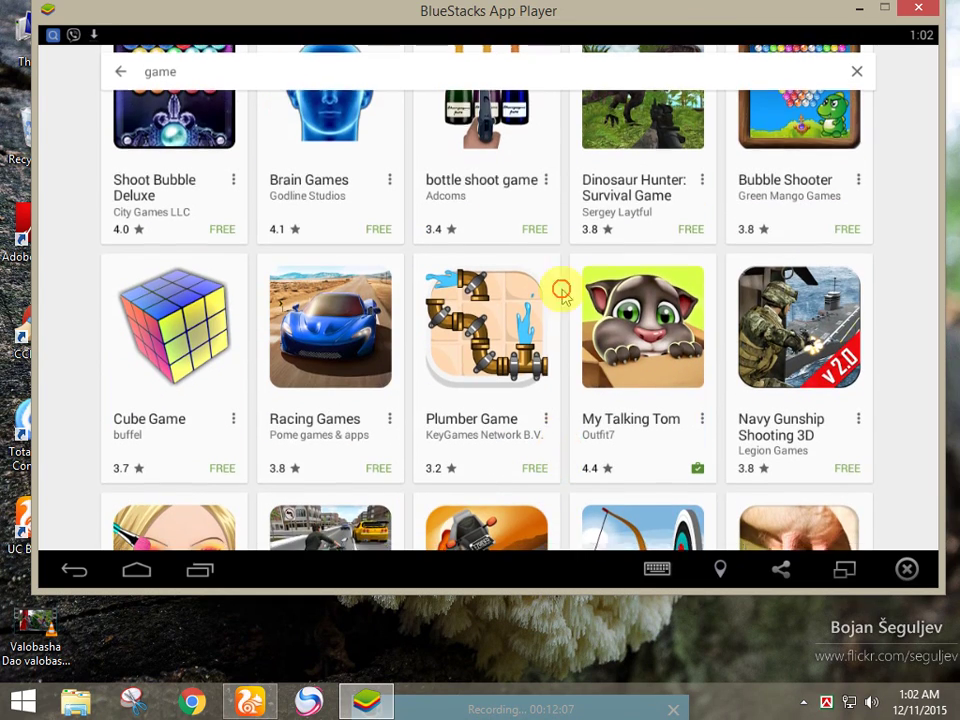
{"action": "left_click_drag", "start_coordinate": [510, 386], "coordinate": [514, 257]}
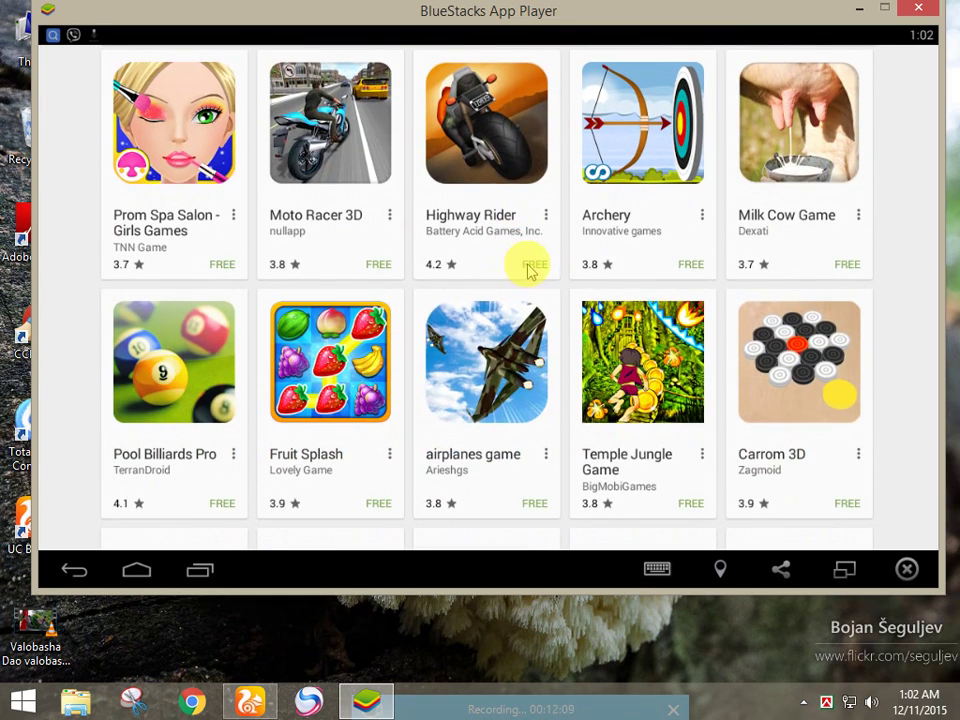
{"action": "left_click_drag", "start_coordinate": [536, 454], "coordinate": [561, 257]}
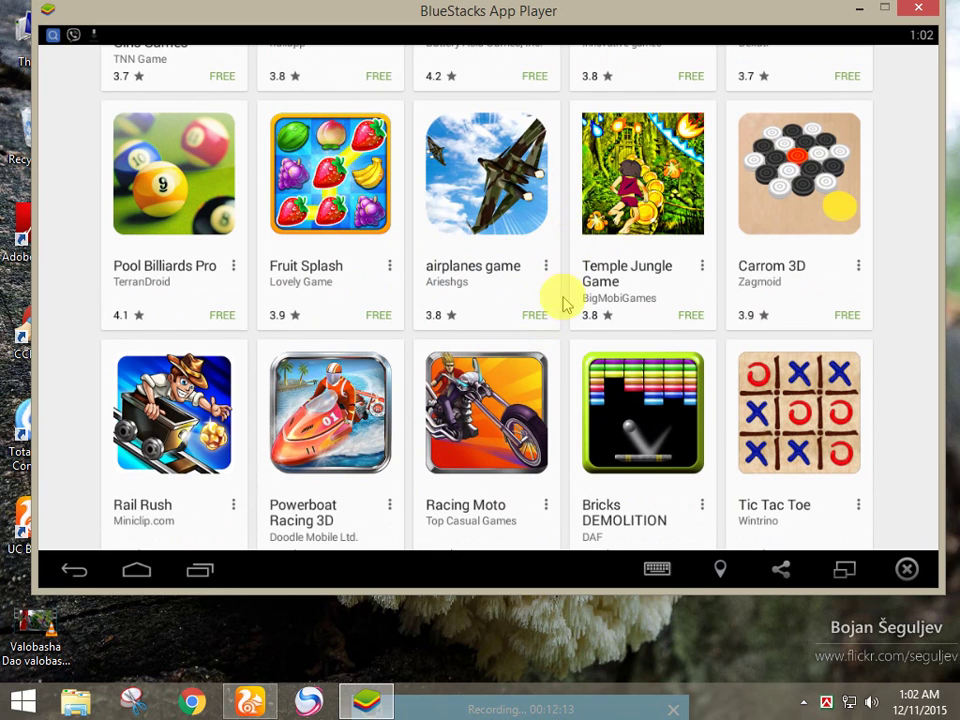
{"action": "left_click", "coordinate": [563, 186]}
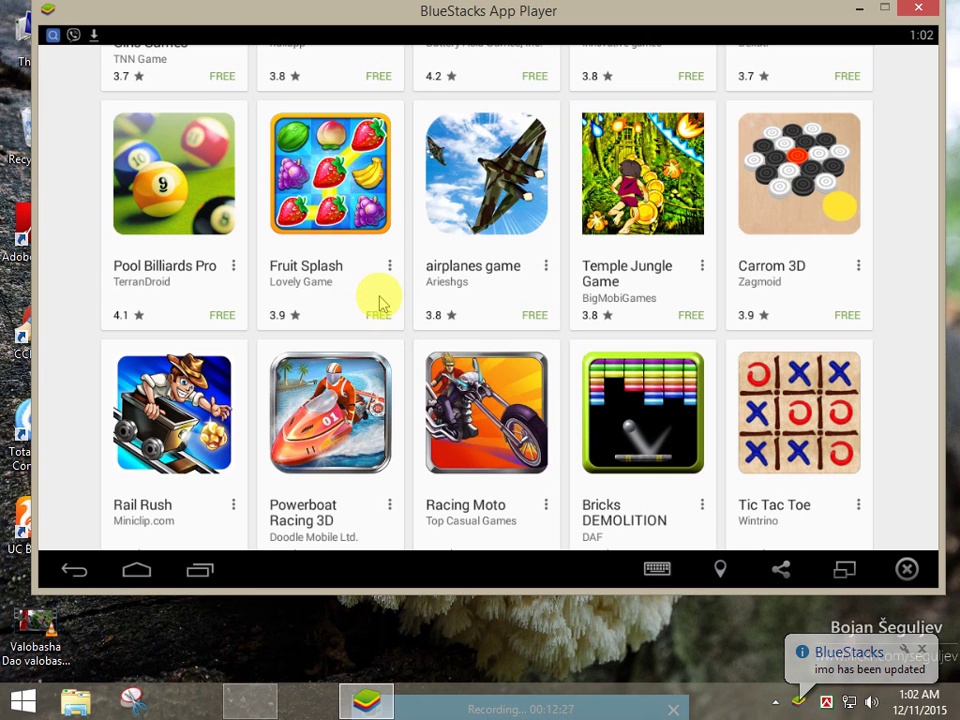
{"action": "left_click", "coordinate": [383, 313]}
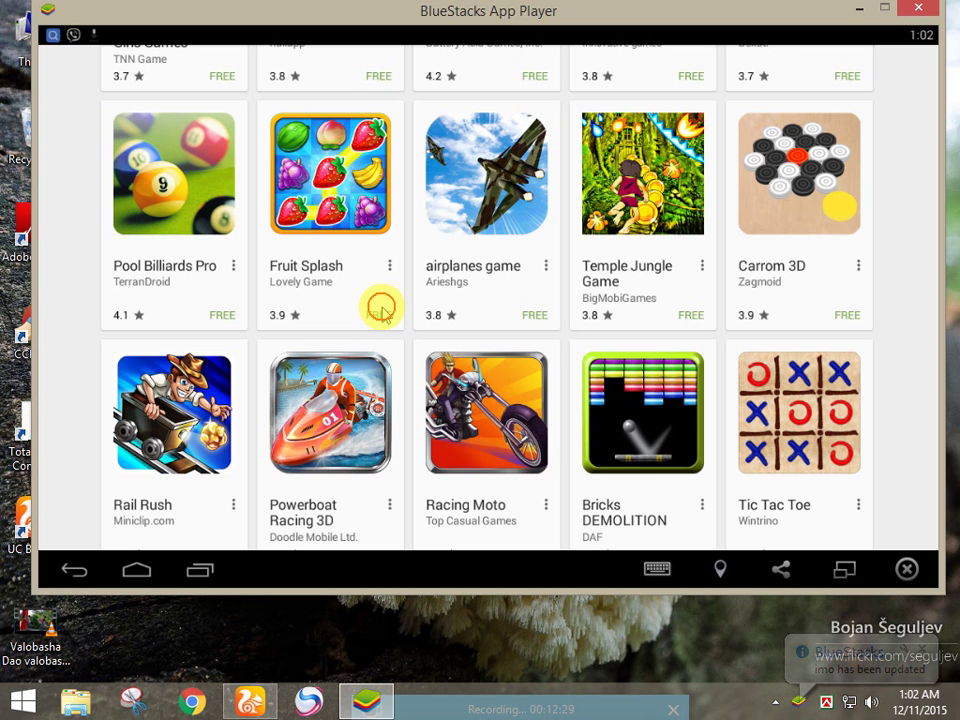
{"action": "scroll", "coordinate": [420, 184], "scroll_direction": "down", "scroll_amount": 2}
{"action": "left_click", "coordinate": [432, 175]}
{"action": "left_click_drag", "start_coordinate": [432, 175], "coordinate": [418, 266]}
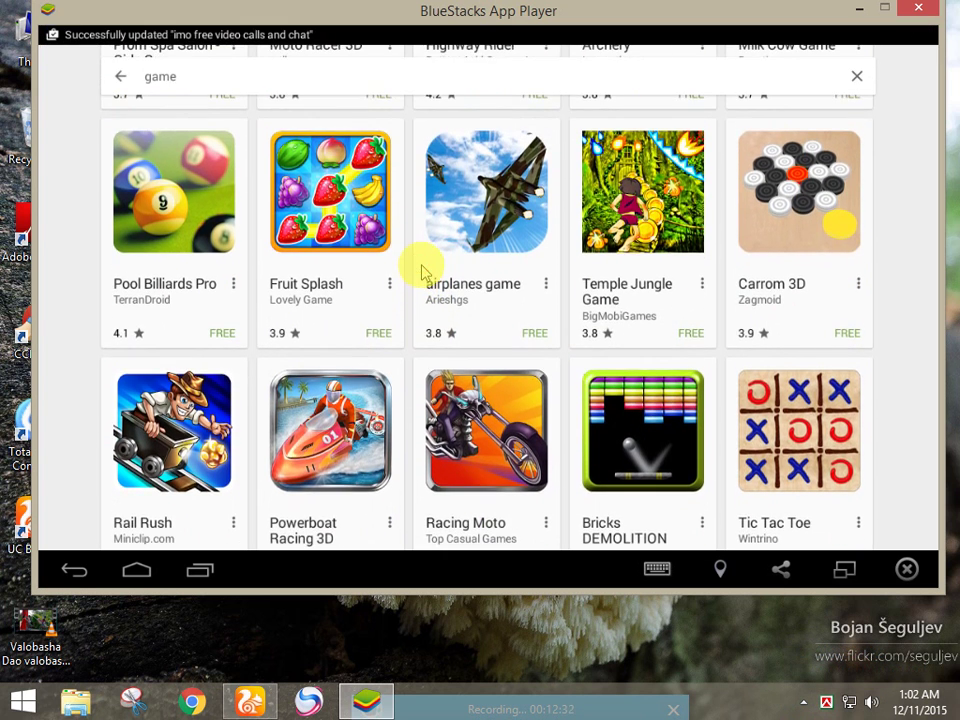
Install the game Fruit Splash from the Google Play results and accept its requested permissions
{"action": "left_click", "coordinate": [376, 340]}
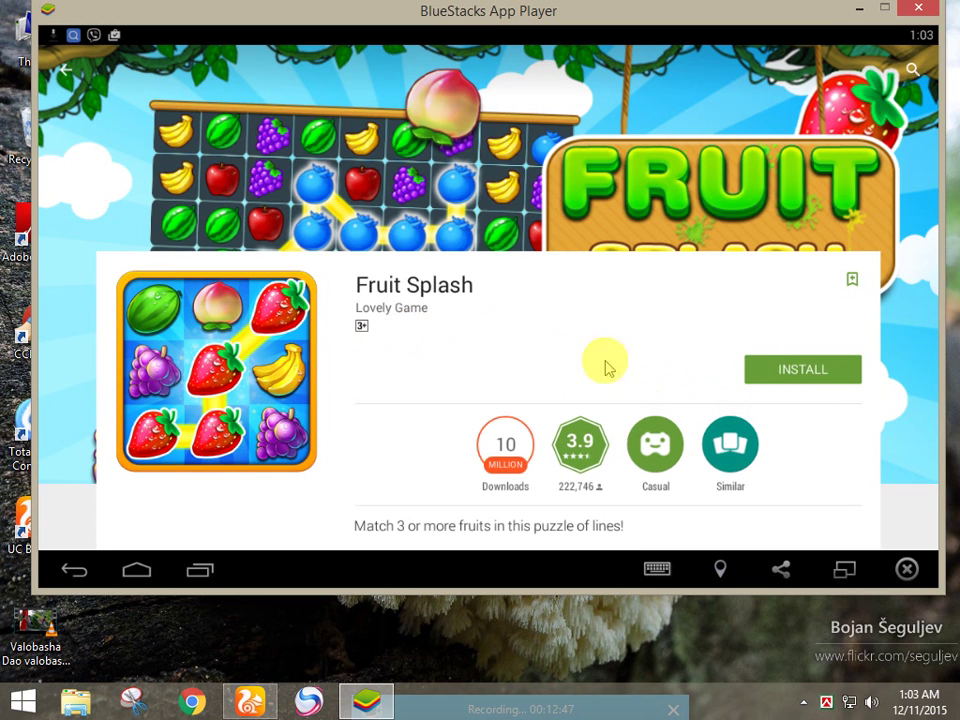
{"action": "left_click", "coordinate": [816, 378]}
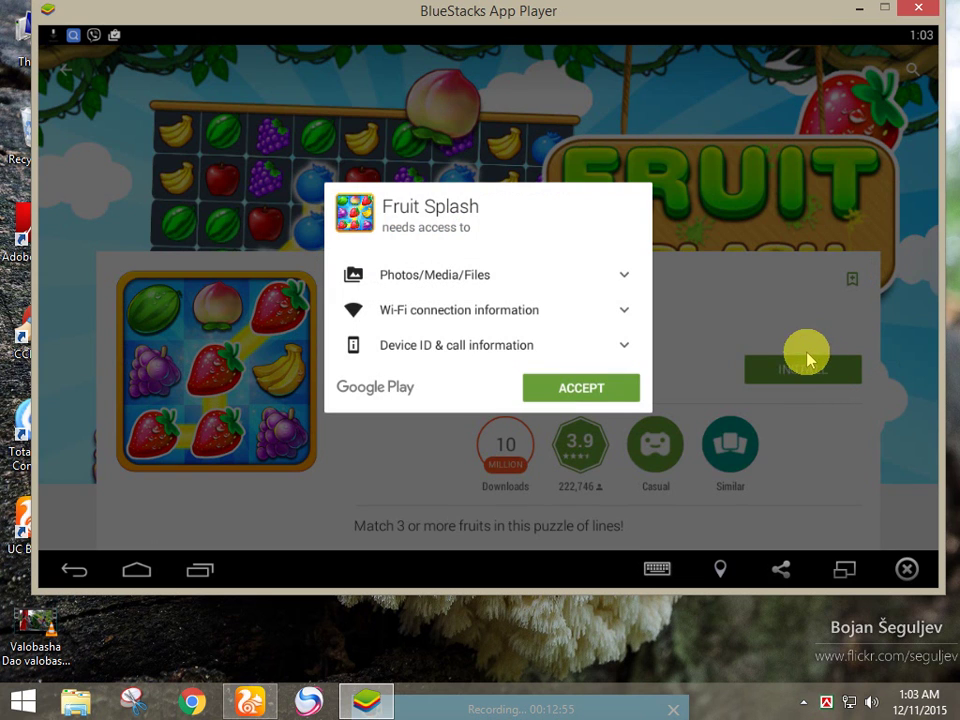
{"action": "left_click", "coordinate": [596, 391]}
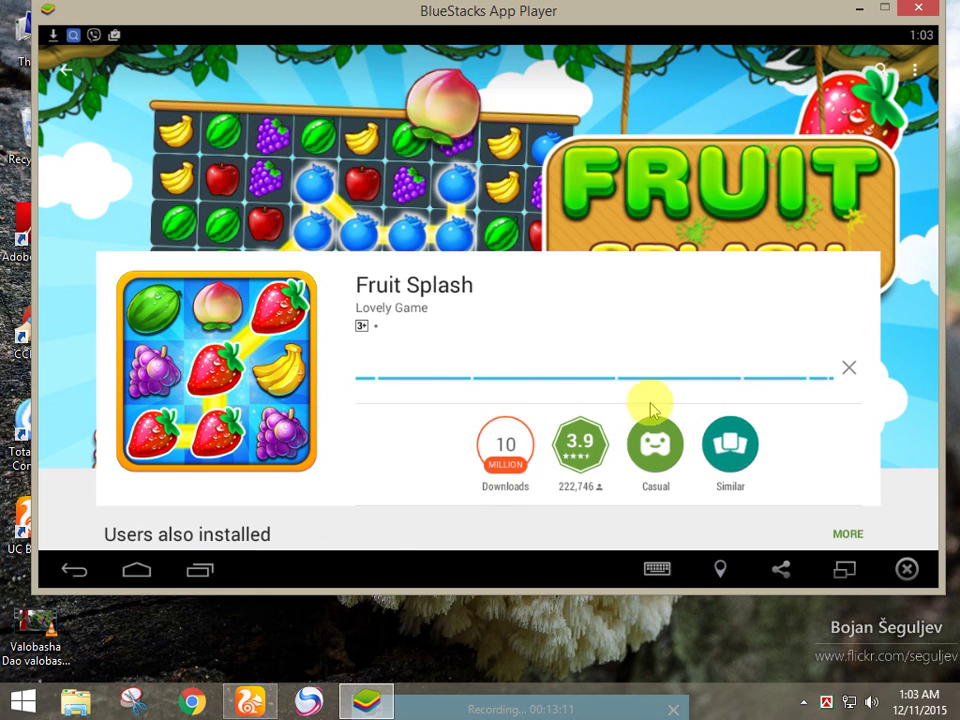
Check the recently used apps, return to the home screen and look over its app sections
{"action": "left_click", "coordinate": [203, 574]}
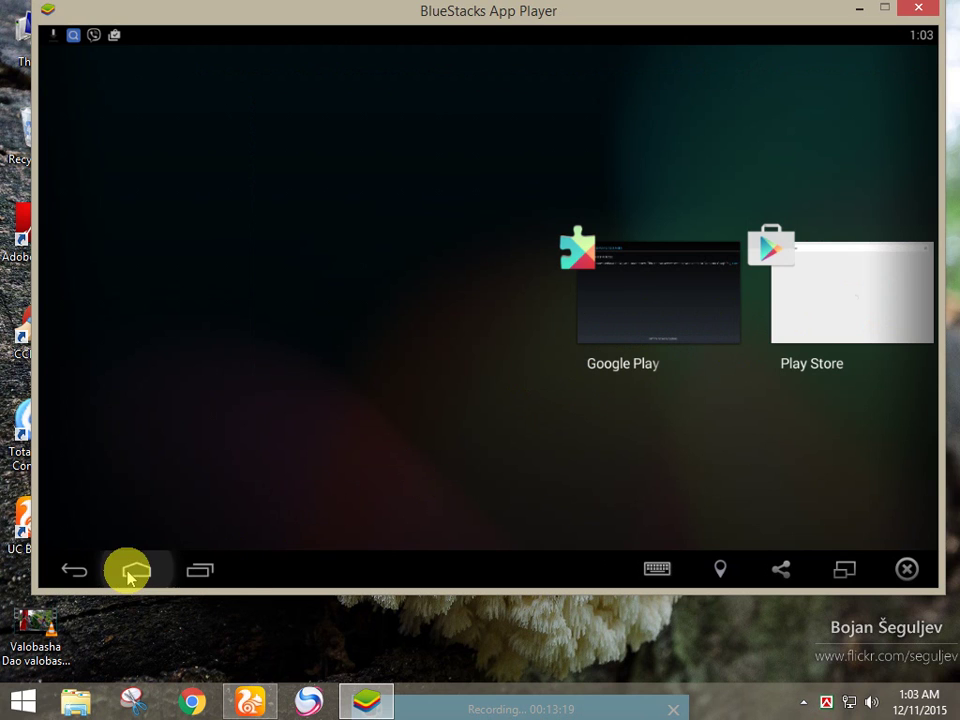
{"action": "left_click", "coordinate": [268, 525]}
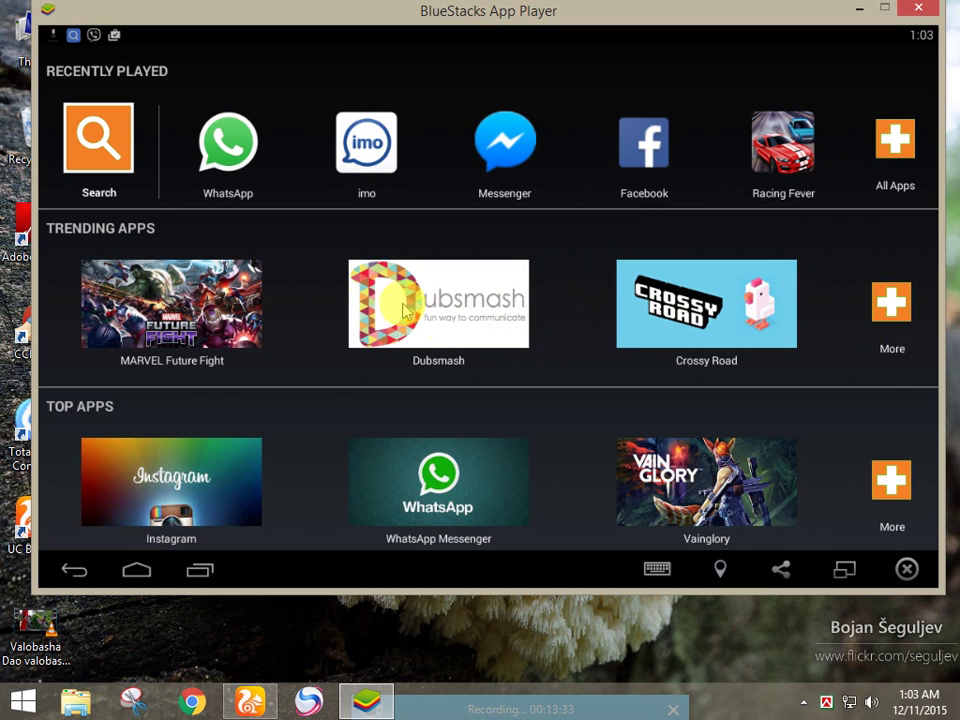
{"action": "scroll", "coordinate": [524, 348], "scroll_direction": "down", "scroll_amount": 5}
{"action": "scroll", "coordinate": [525, 346], "scroll_direction": "up", "scroll_amount": 5}
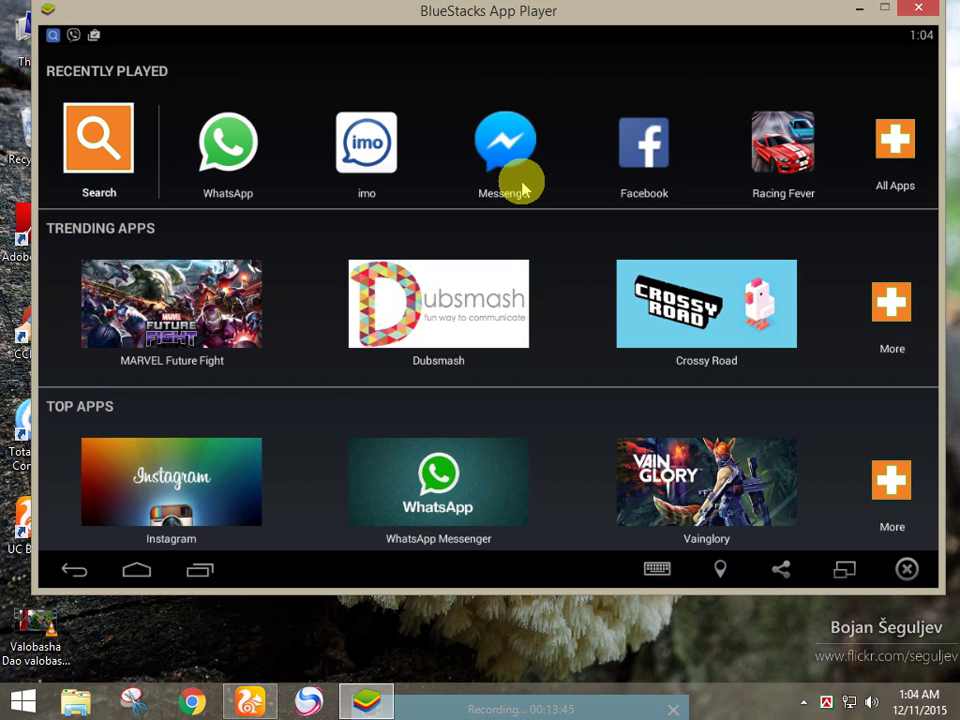
Show all installed apps and look through the complete list
{"action": "left_click", "coordinate": [898, 150]}
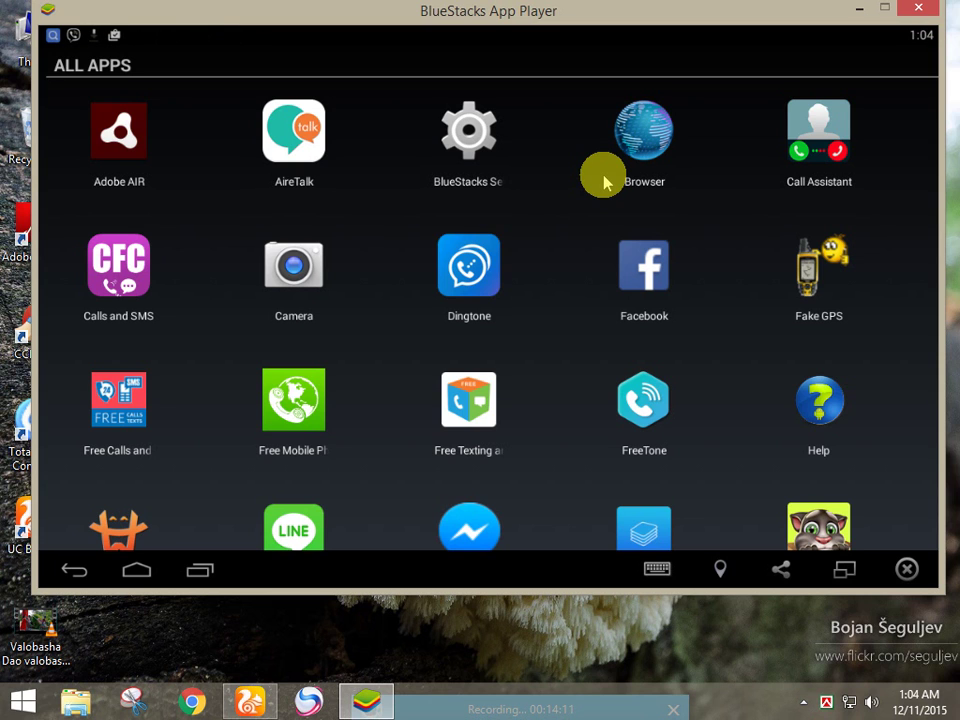
{"action": "left_click_drag", "start_coordinate": [557, 431], "coordinate": [566, 185]}
{"action": "left_click_drag", "start_coordinate": [514, 439], "coordinate": [497, 279]}
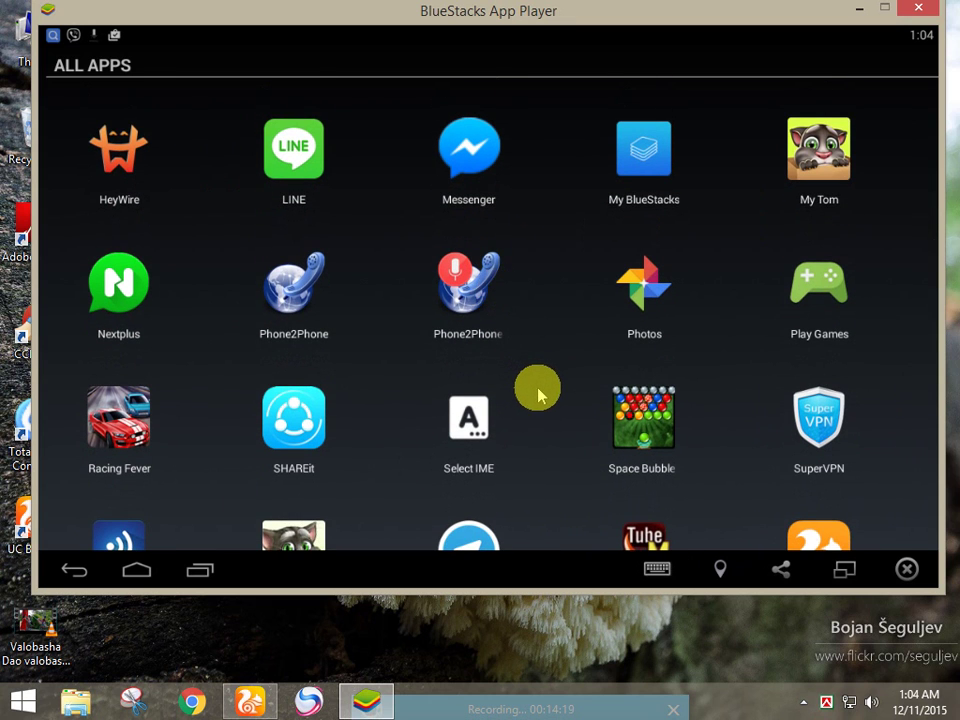
{"action": "left_click_drag", "start_coordinate": [536, 386], "coordinate": [527, 242]}
{"action": "left_click_drag", "start_coordinate": [527, 441], "coordinate": [518, 272]}
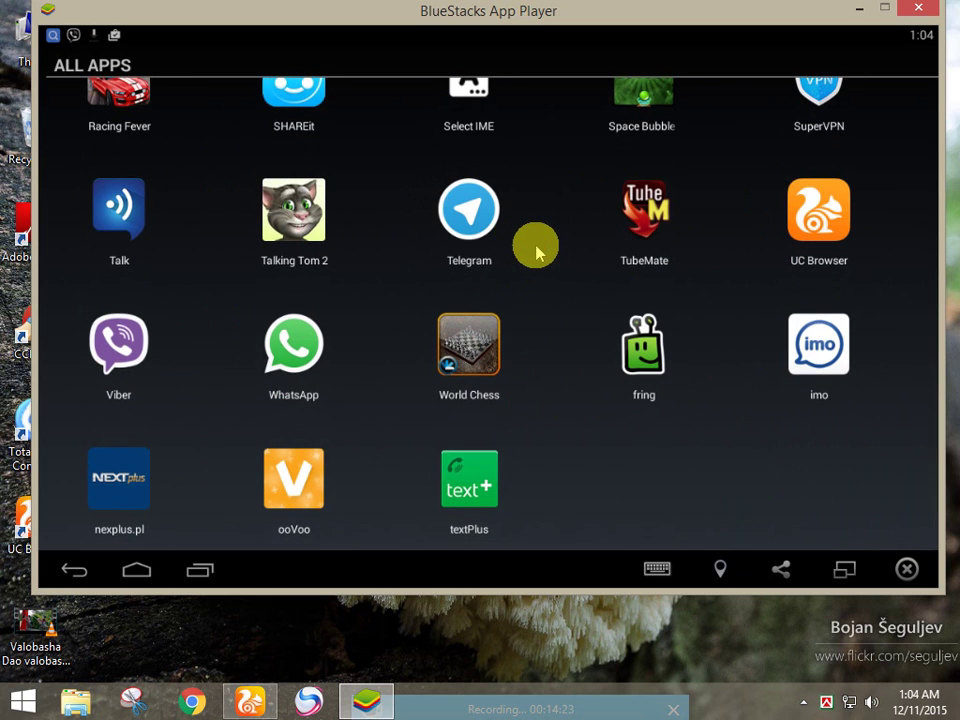
{"action": "left_click_drag", "start_coordinate": [564, 154], "coordinate": [516, 495]}
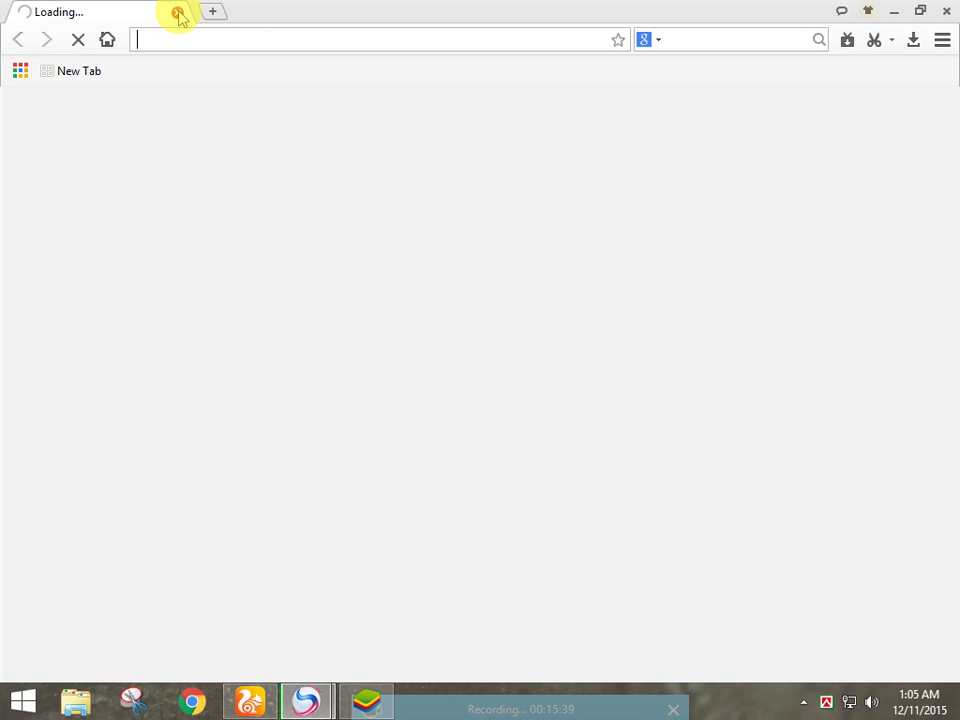
Switch to the web browser and open a new tab
{"action": "left_click", "coordinate": [209, 13]}
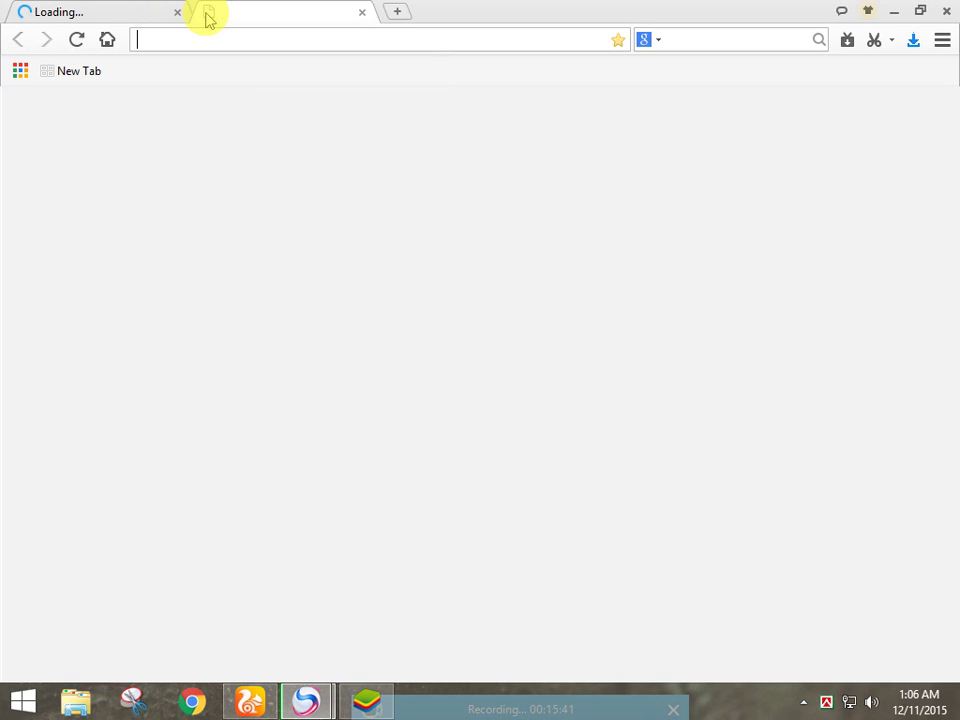